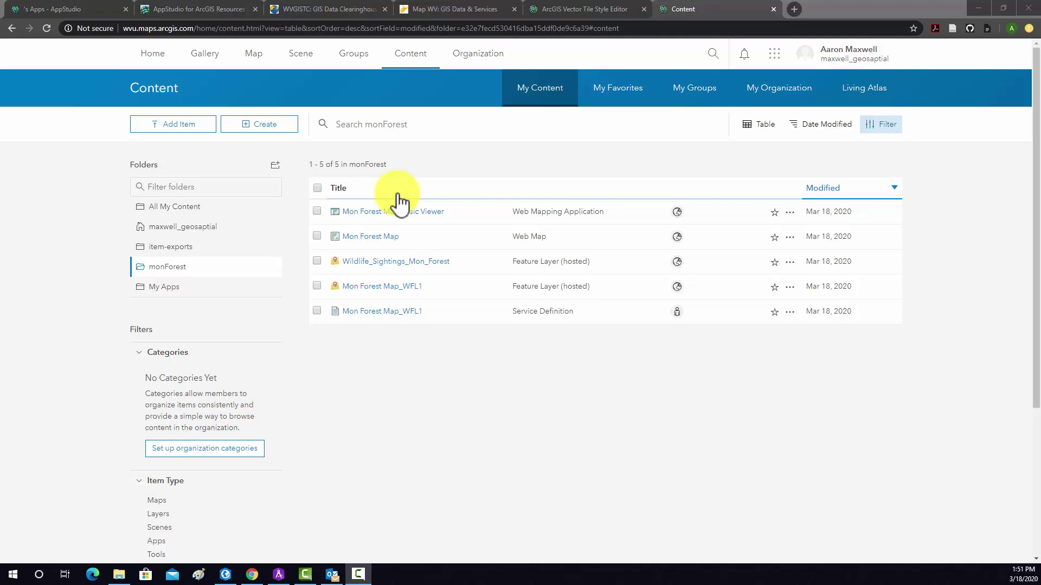
- Open the Mon Forest Map web map's item page from the monForest content folder
click(364, 237)
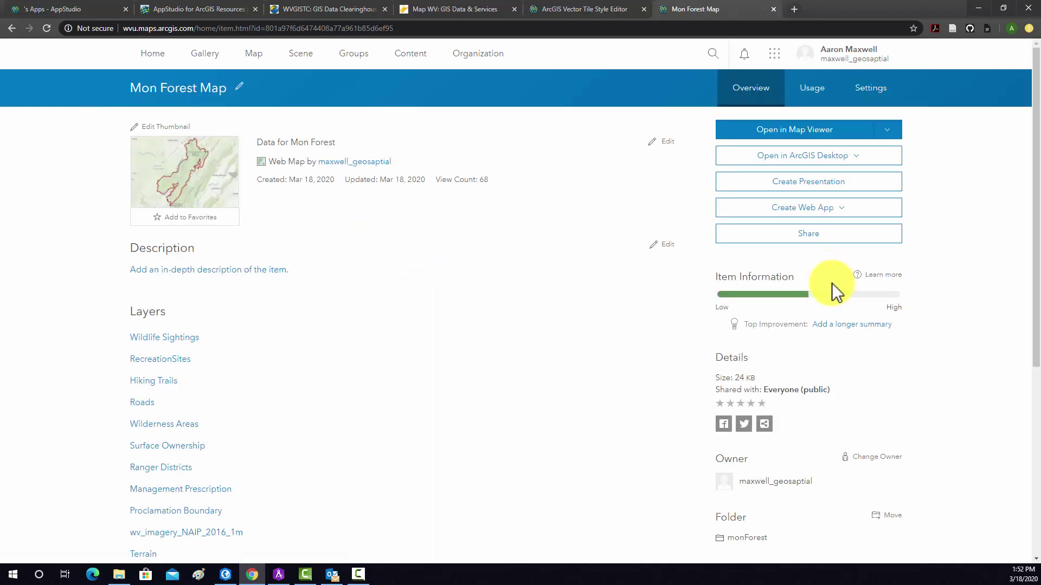
- Start a configurable web app from the map using the GeoForm template
click(819, 216)
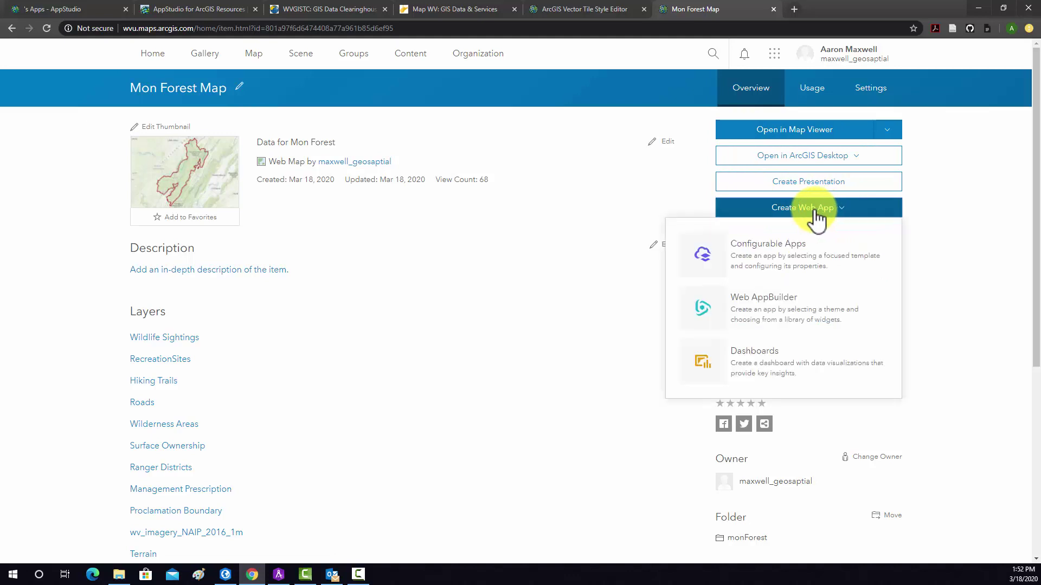
click(745, 263)
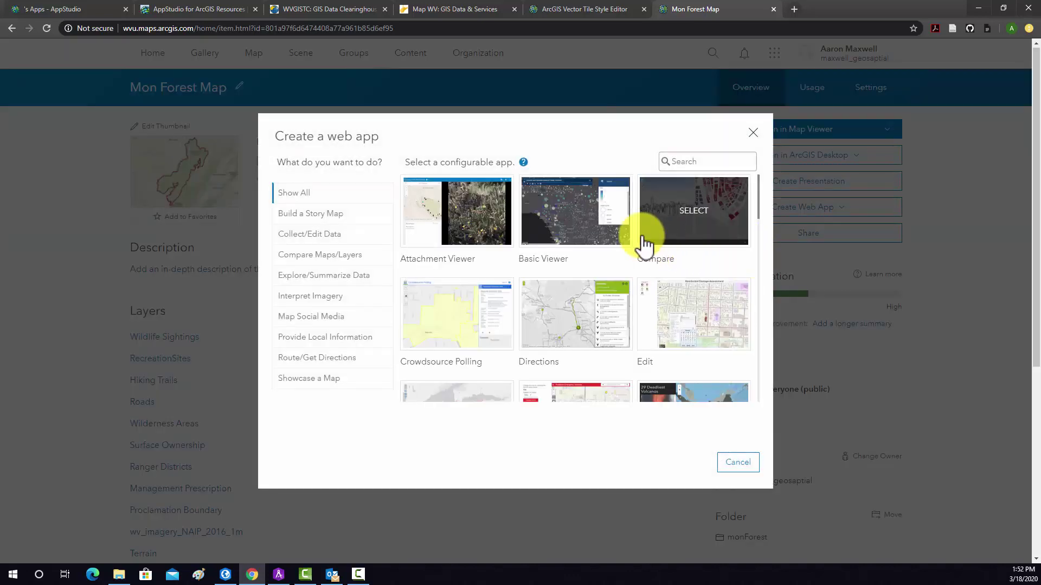
scroll(575, 249, down, 3)
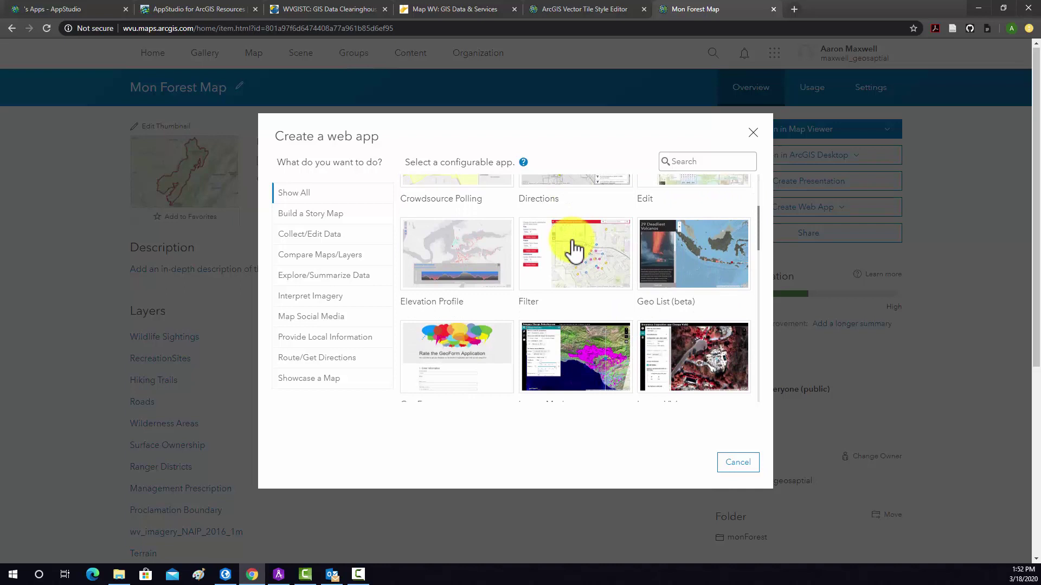
scroll(574, 244, down, 1)
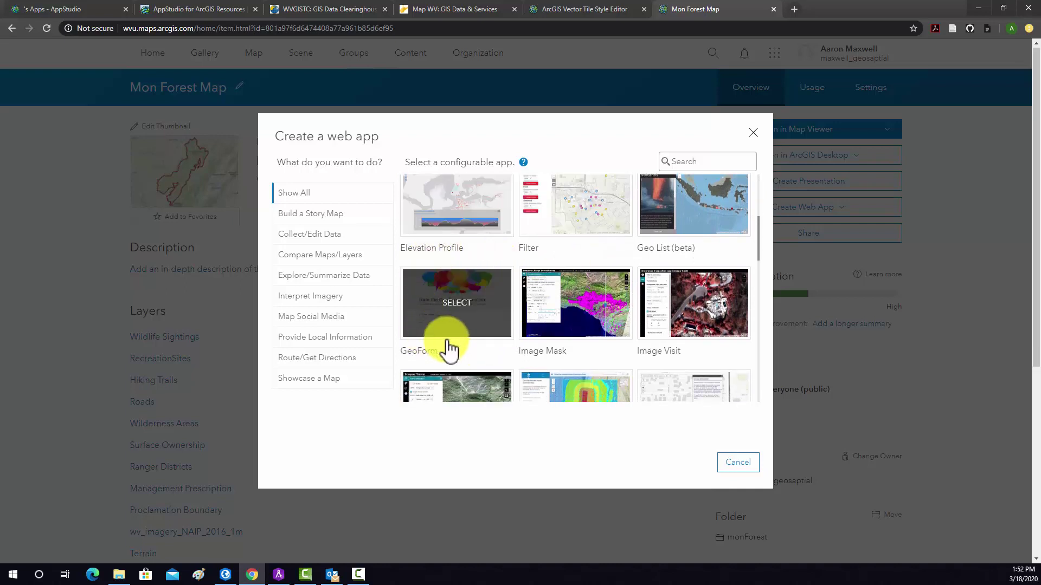
click(462, 302)
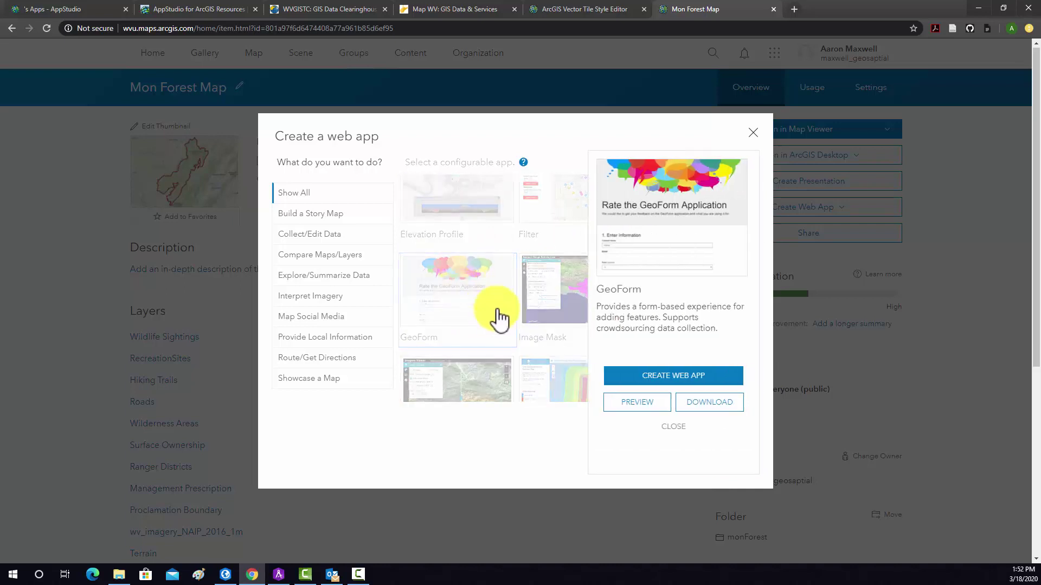
click(661, 385)
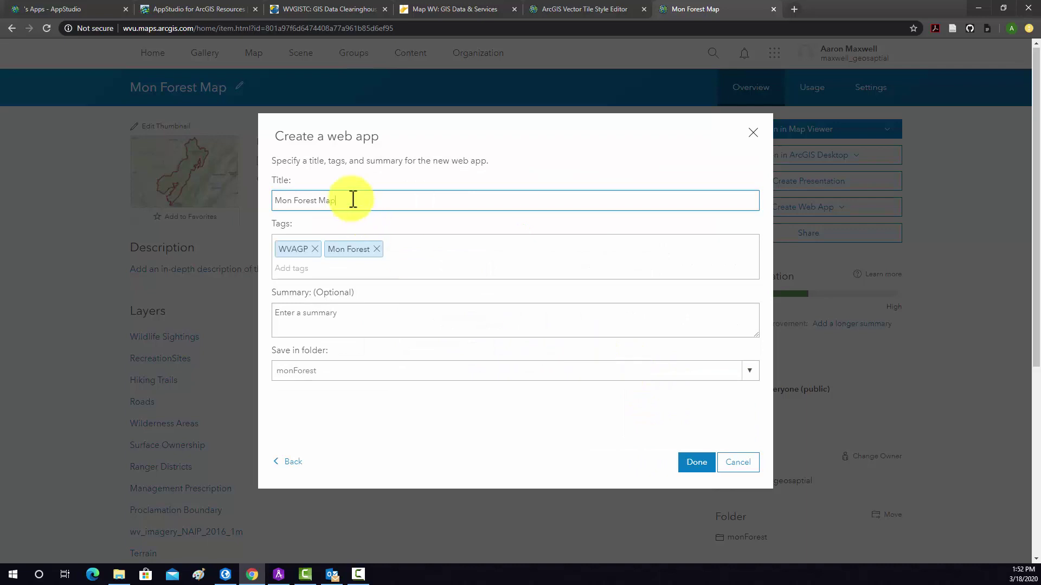
- Title the app 'Mon Forest Map GeoForm App' with summary 'Example GeoForm app.' and create it
text(GeoForm App)
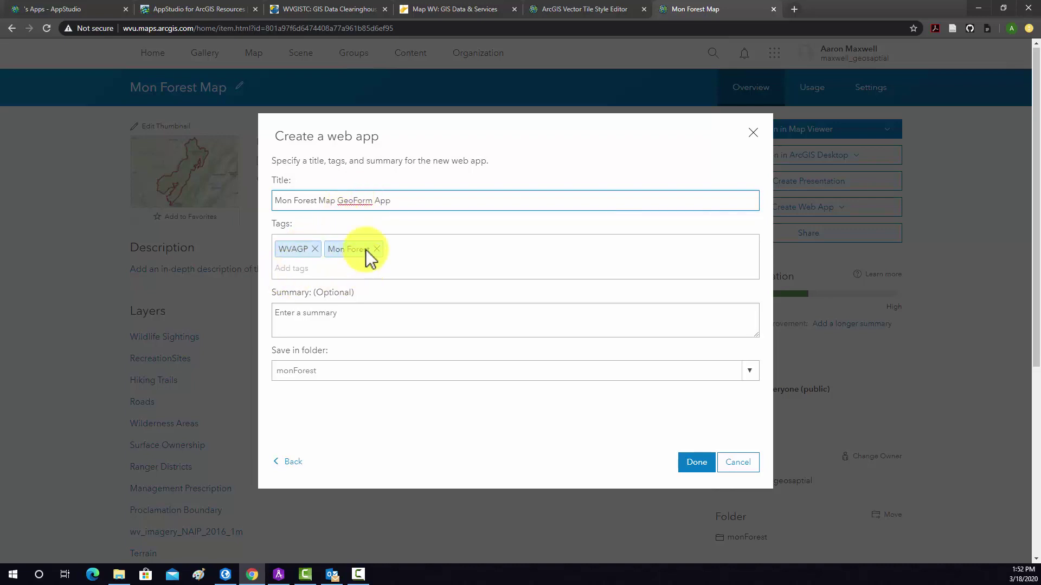
click(307, 321)
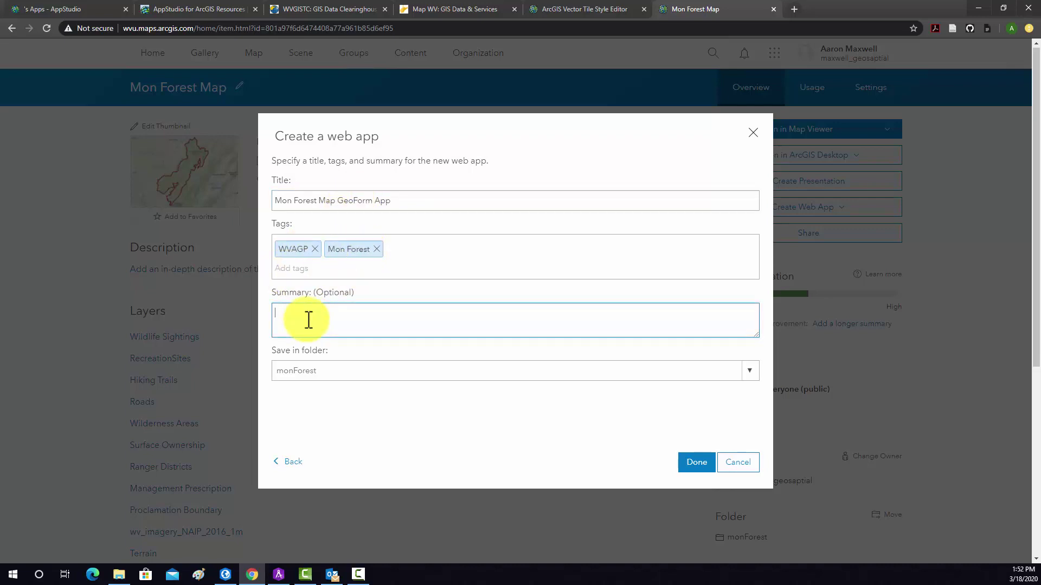
text(Example GeoForm app.)
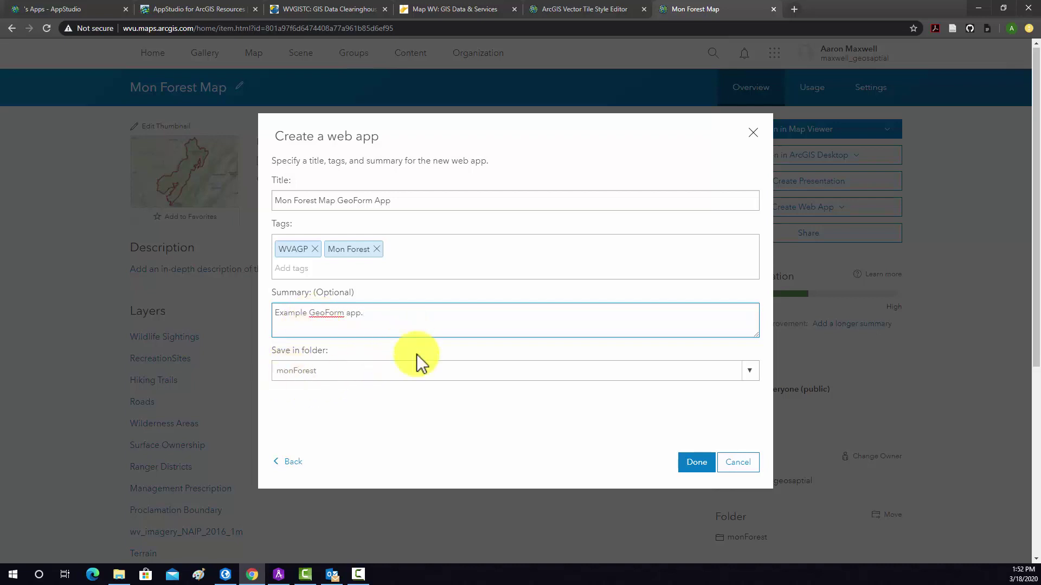
click(696, 463)
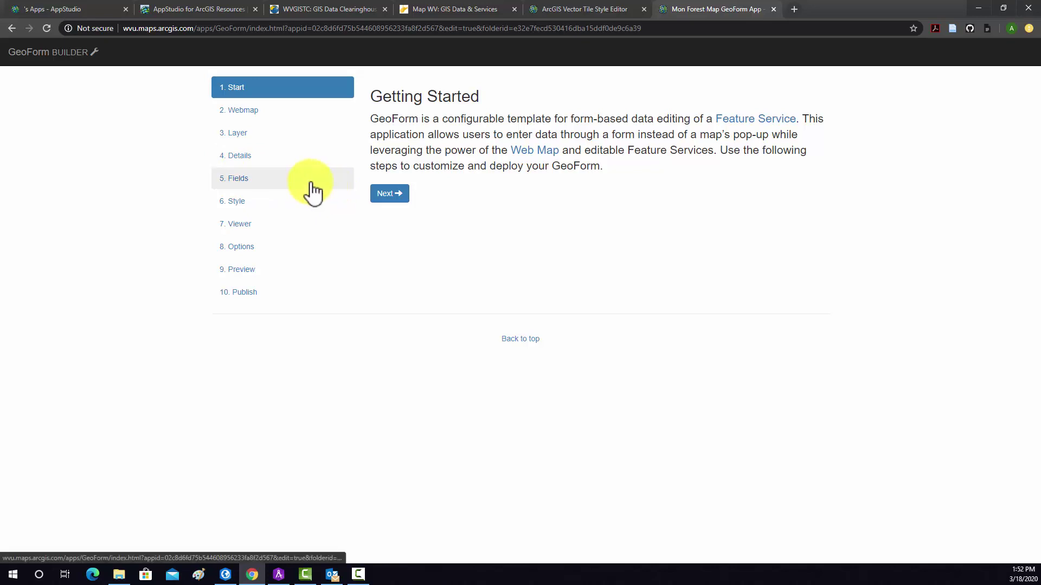
- Keep Mon Forest Map as the web map and pick Point layer as the form's editable layer
click(385, 196)
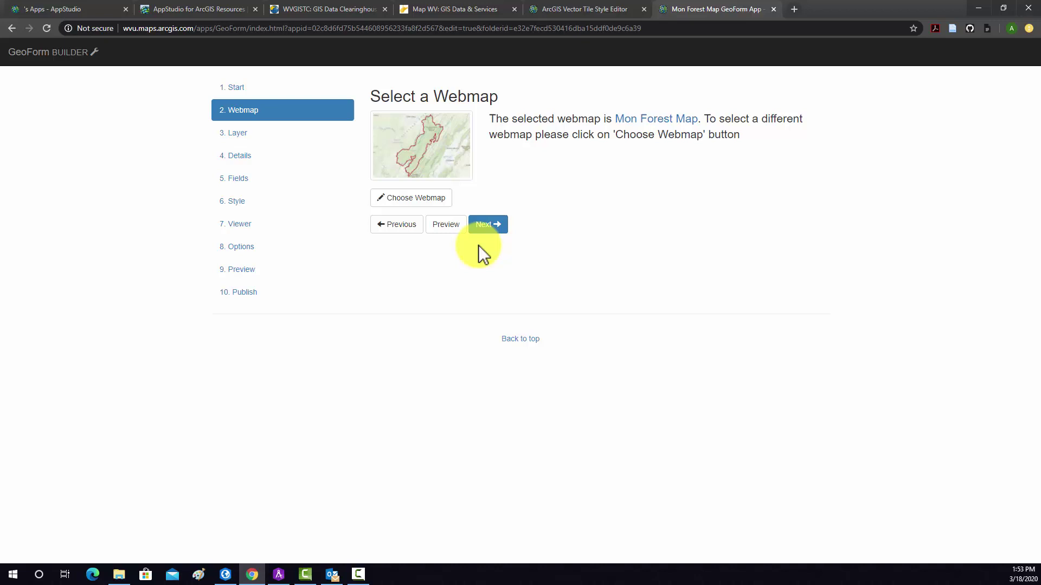
click(487, 230)
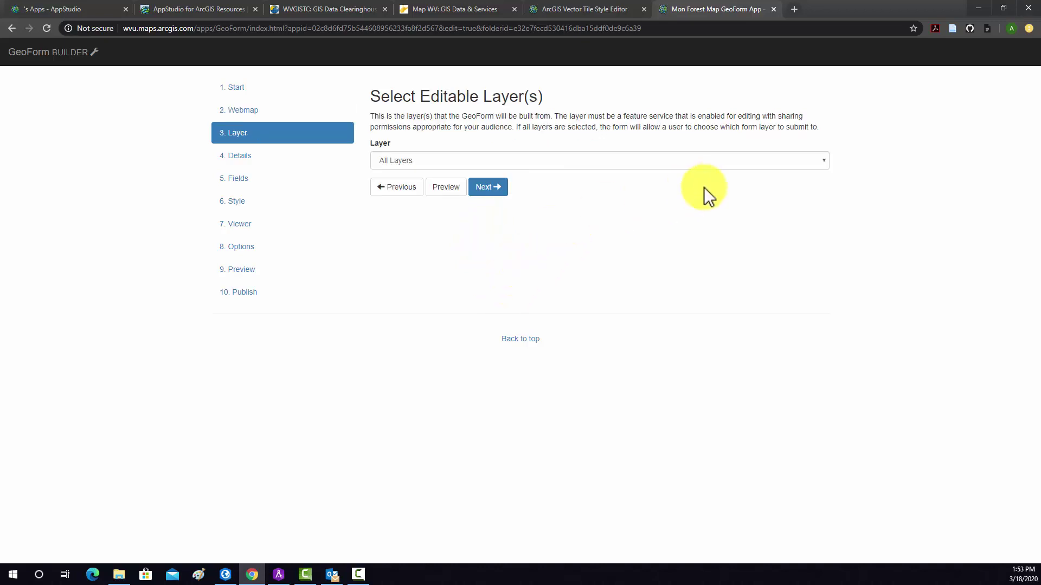
click(821, 162)
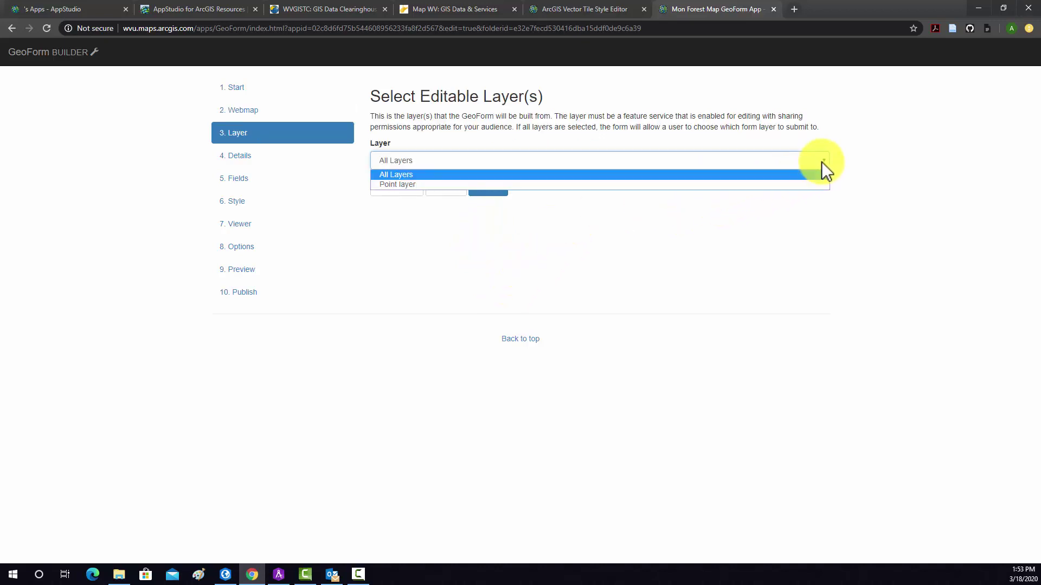
click(410, 185)
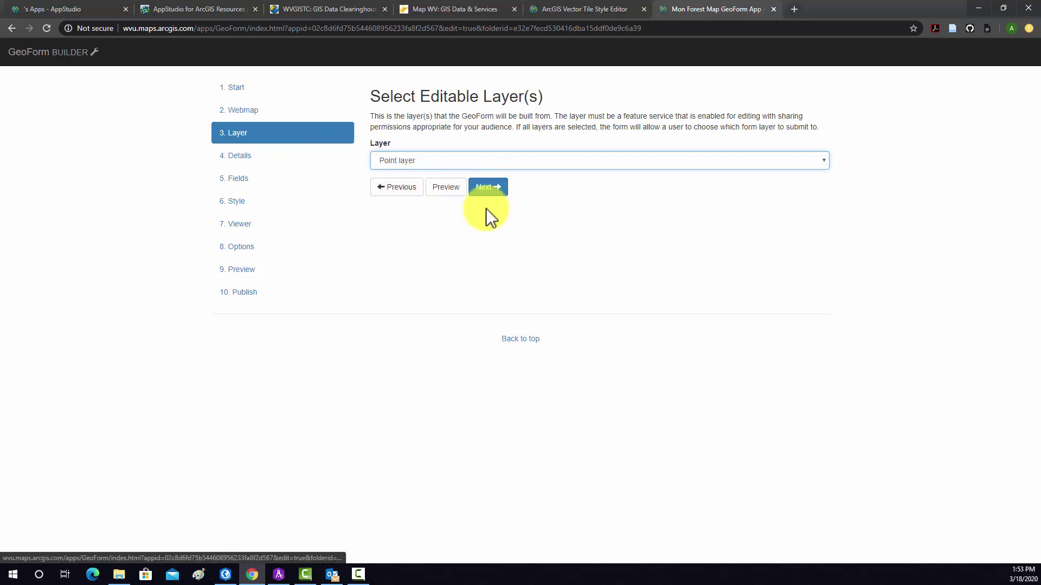
click(486, 190)
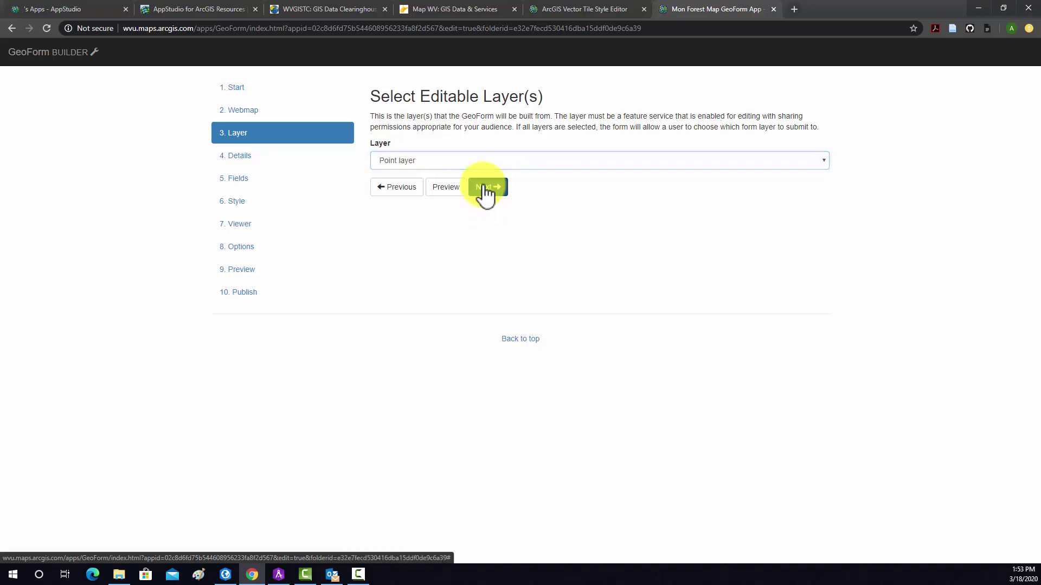
- Replace the old form title with 'Report Wildlife Sightings', keeping the large header
scroll(517, 196, down, 3)
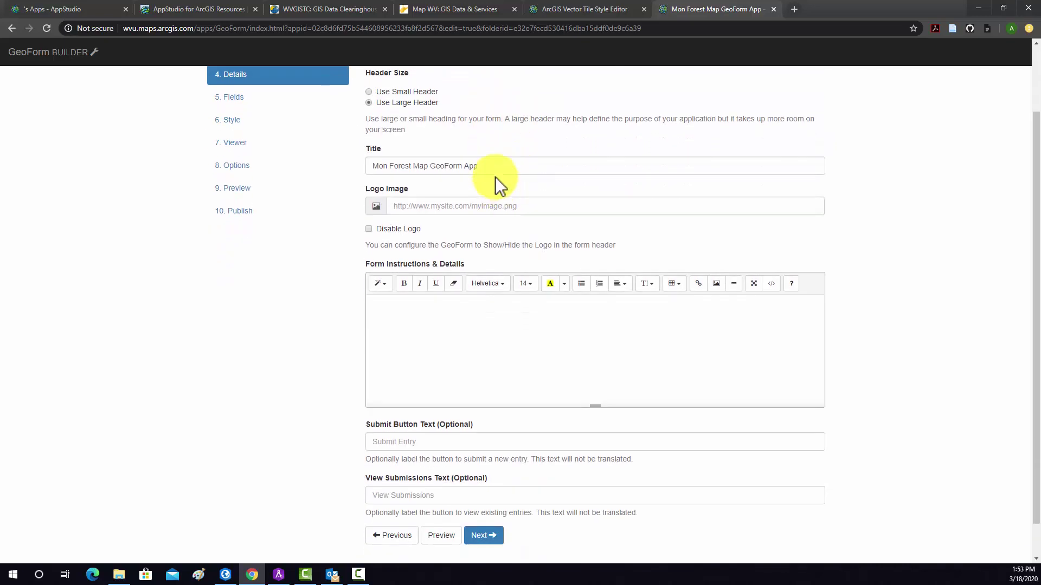
click(493, 166)
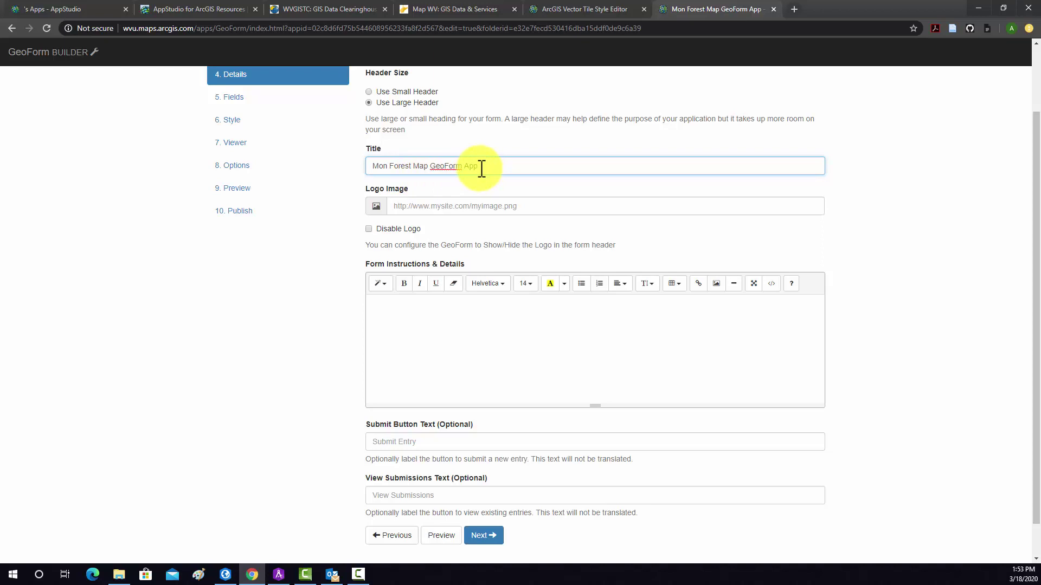
drag(481, 167, 337, 165)
key(BackSpace)
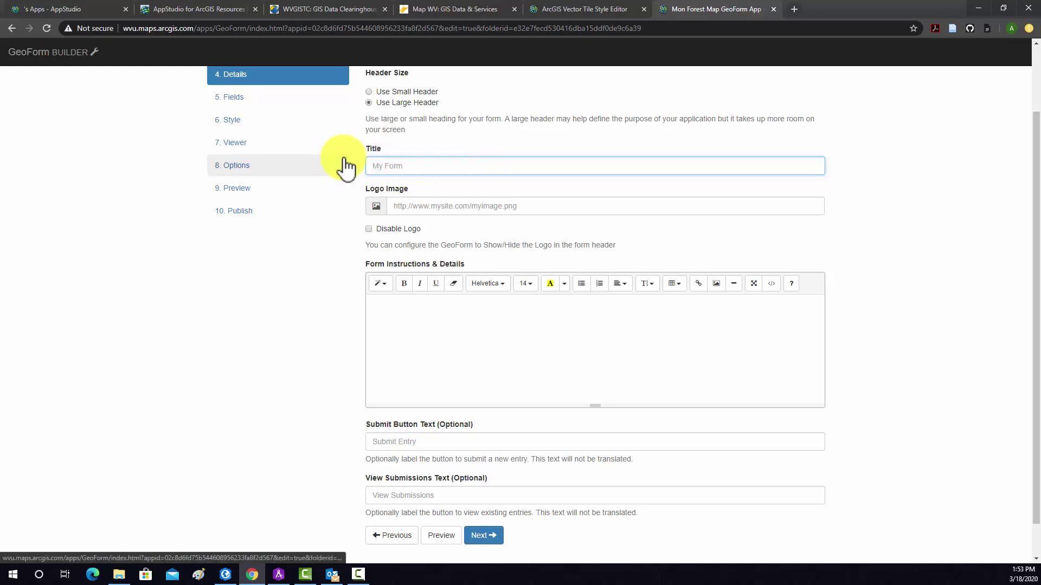
text(WIldlife Sightings)
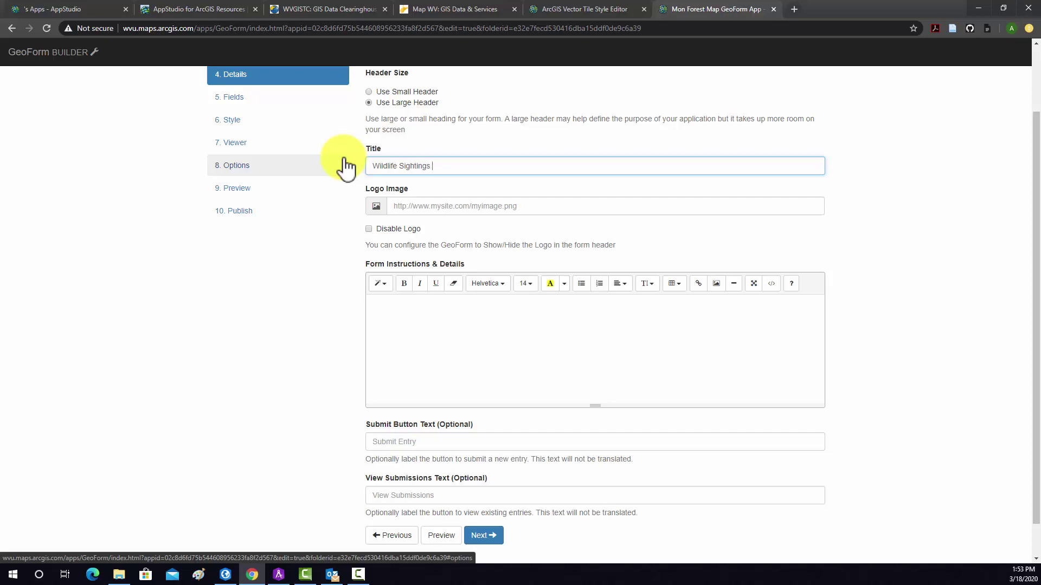
text( RE)
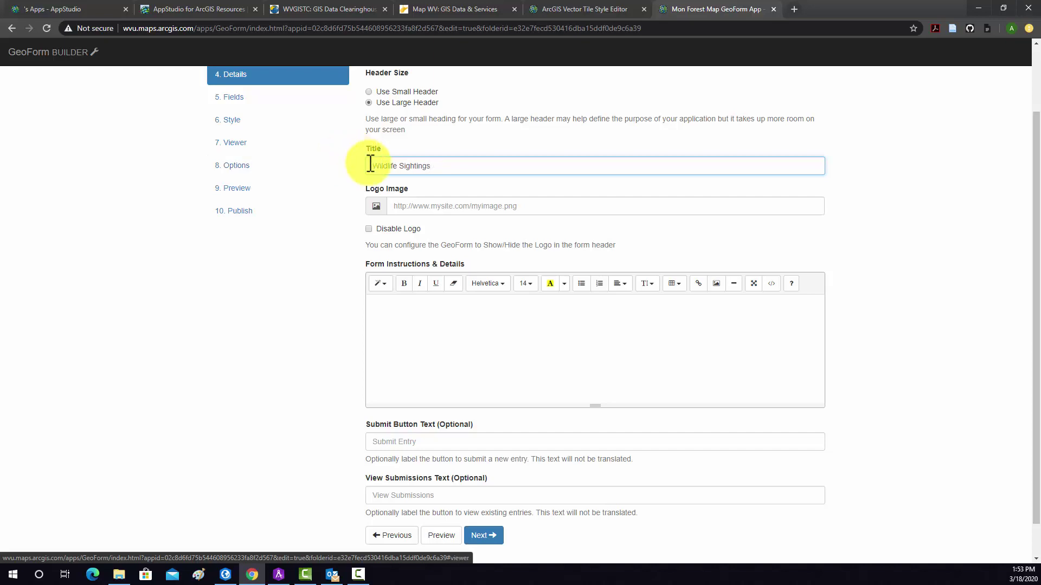
text(Report)
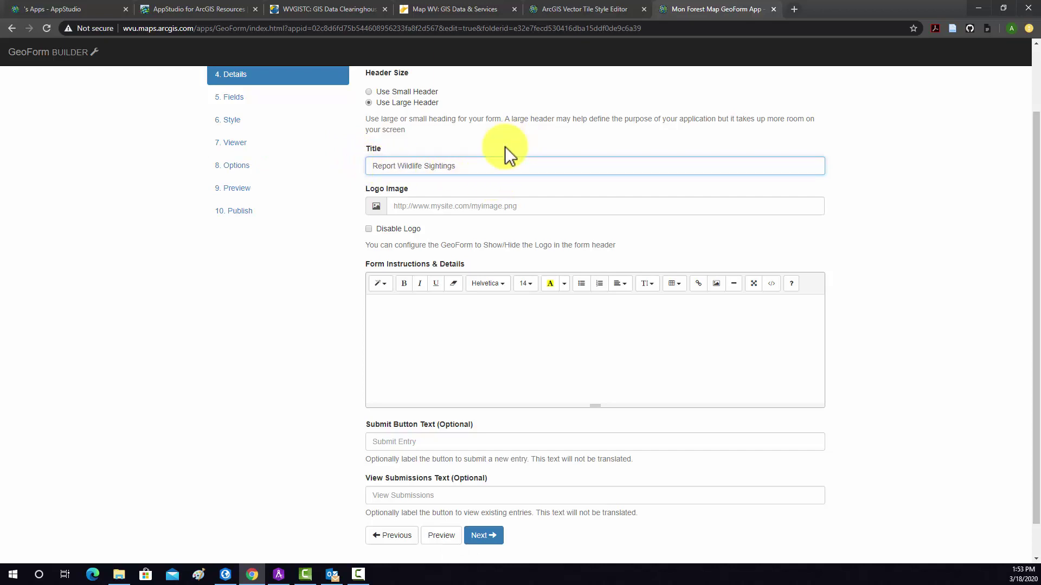
click(480, 181)
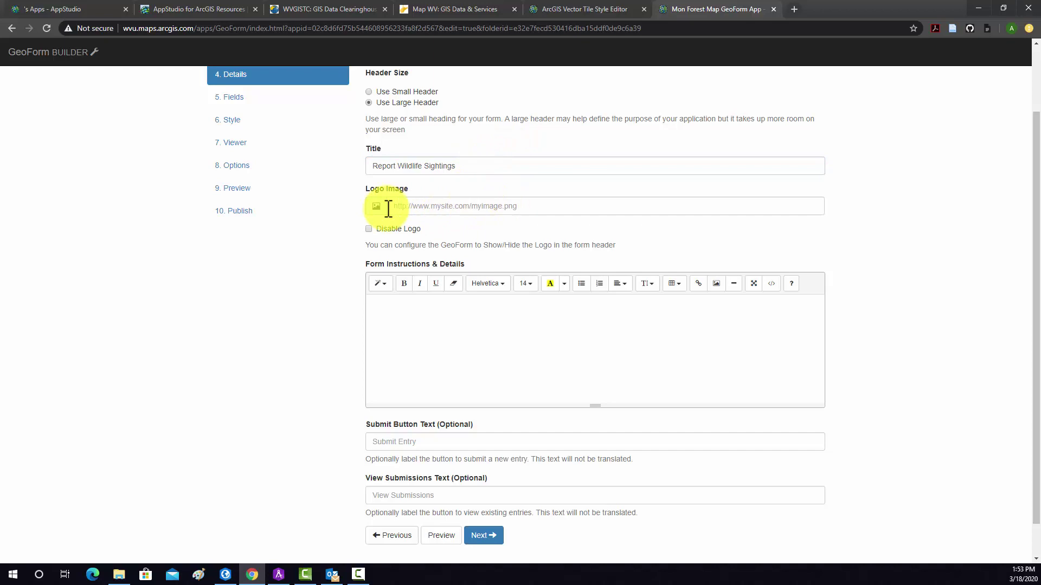
scroll(548, 184, up, 1)
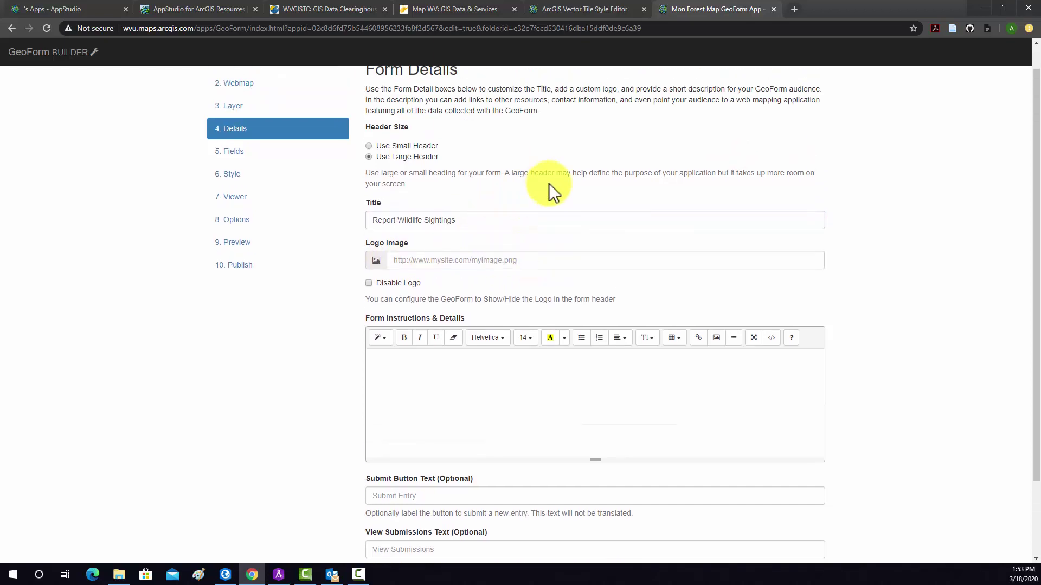
scroll(429, 228, up, 1)
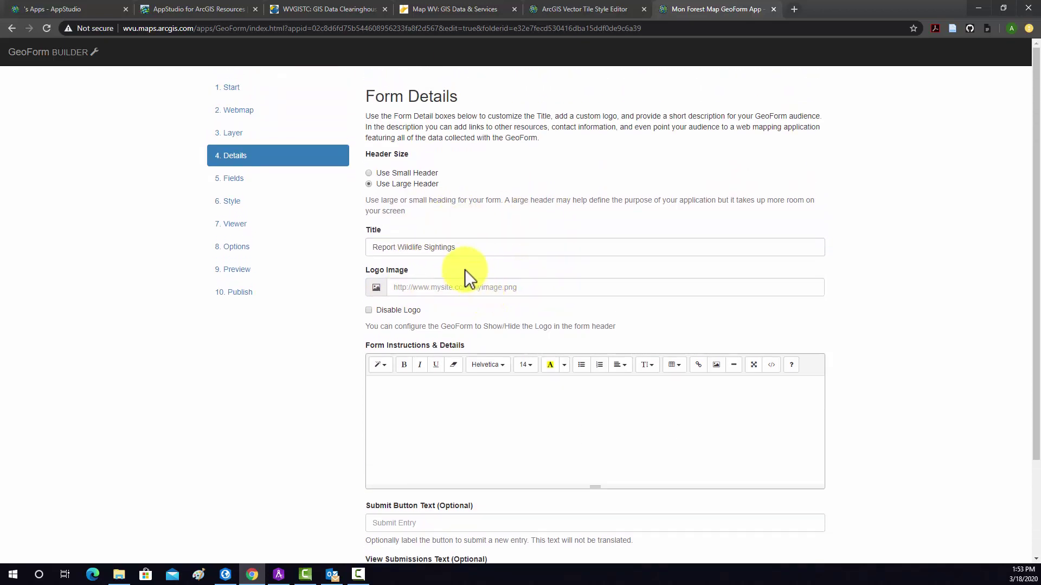
scroll(448, 275, down, 2)
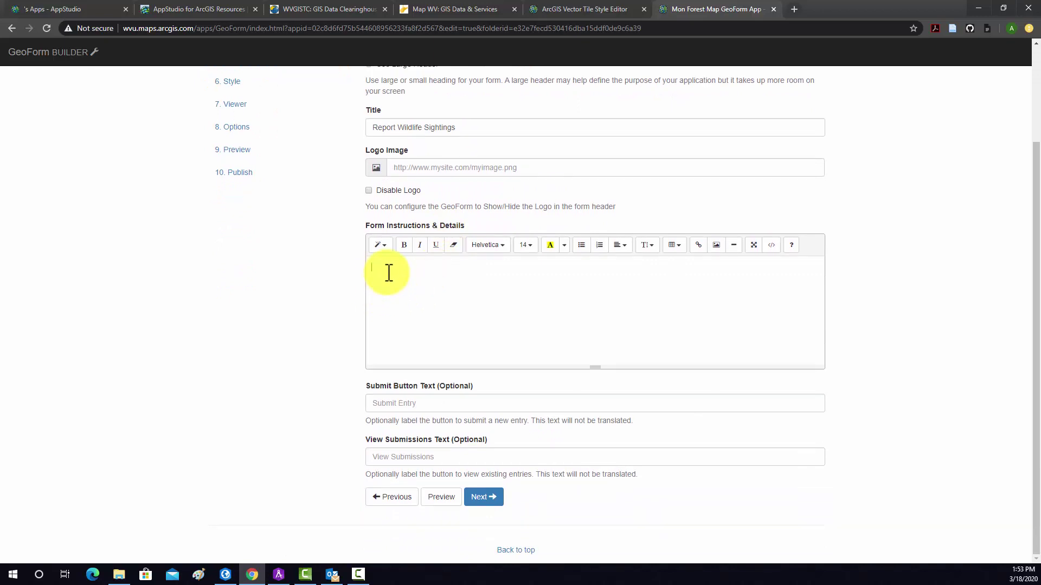
- Enter the form instructions and set the submit button text to 'Submit sighting!'
text(P)
text(Fill out page )
text(to upload )
text(a wild)
text(life sigh)
text(ting.)
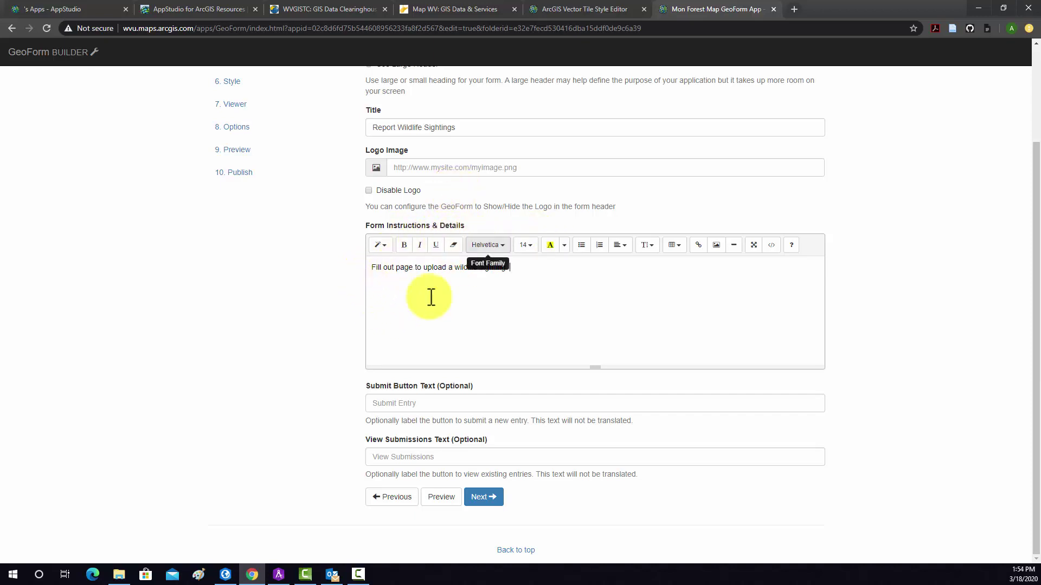
click(418, 396)
text(SUb)
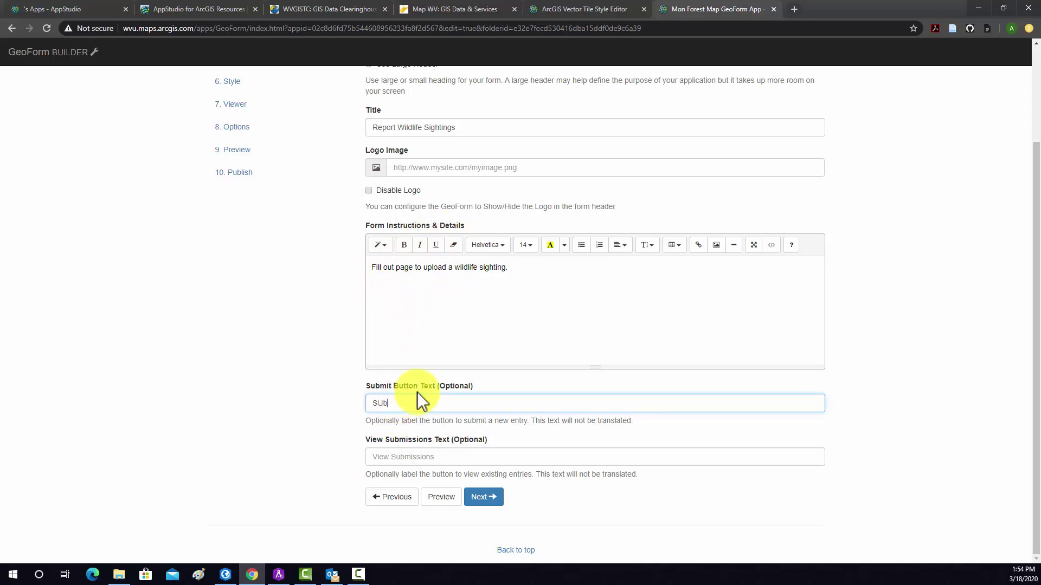
key(BackSpace)
key(BackSpace)
key(BackSpace)
text(Submit sighting!)
- Set the view submissions text to 'Sighting submitted!'
click(397, 458)
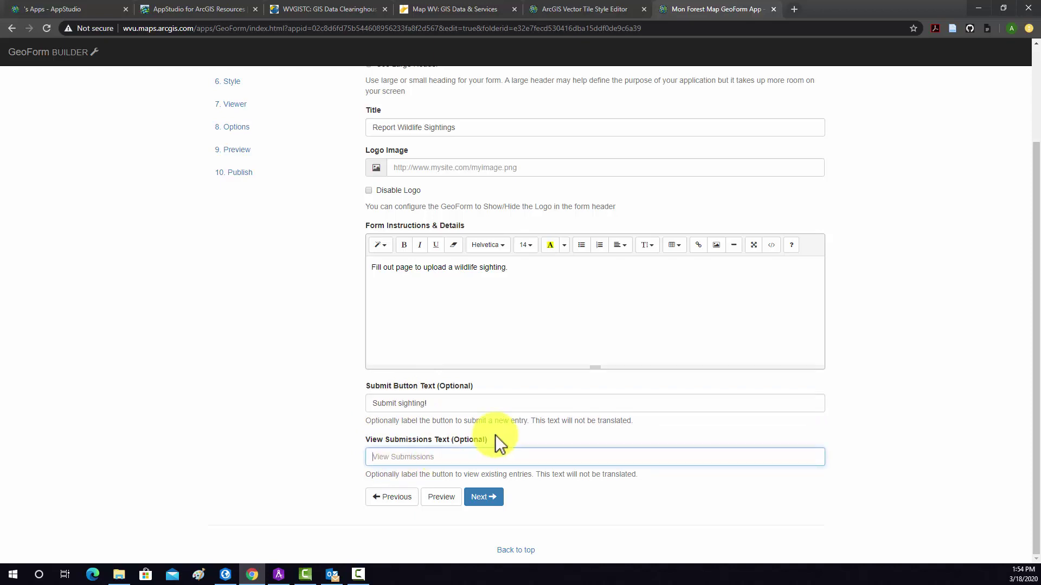
text(S)
key(BackSpace)
key(BackSpace)
text(Sighting submitted!)
- On the Fields step, label the attachment button 'Upload picture or video'
click(483, 497)
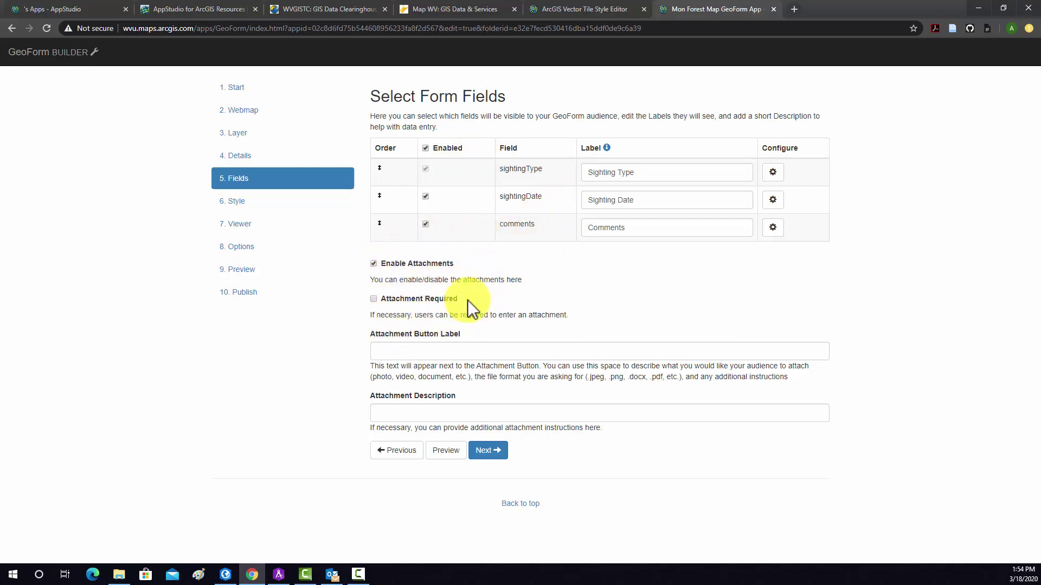
click(427, 351)
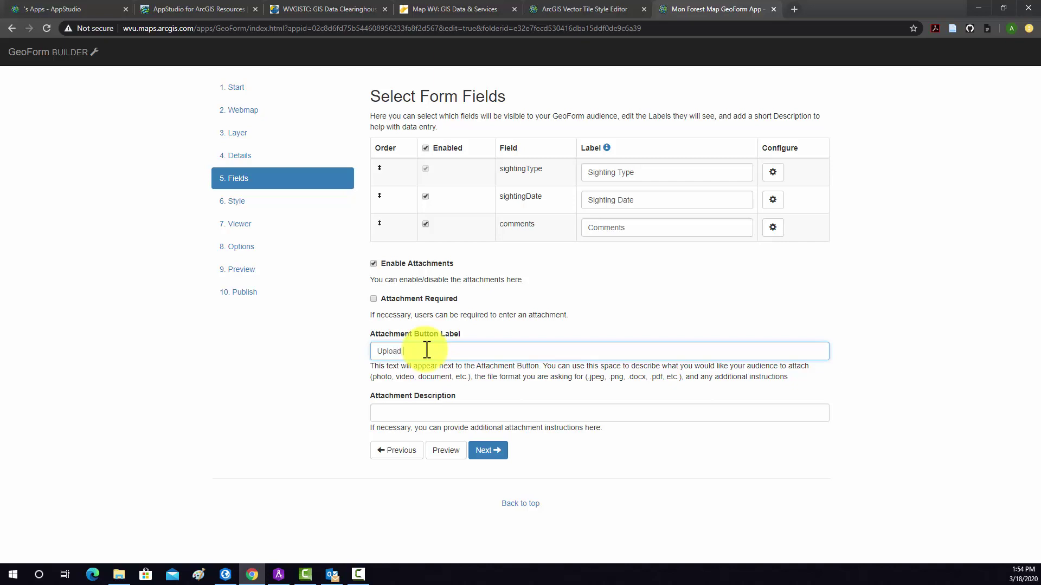
text(Upload picture or video)
click(490, 376)
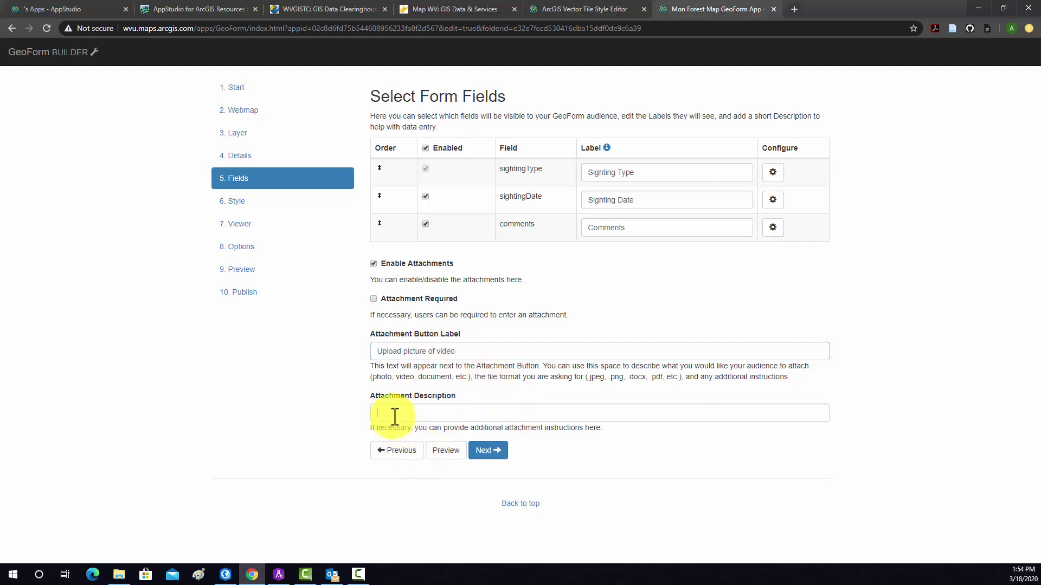
click(464, 415)
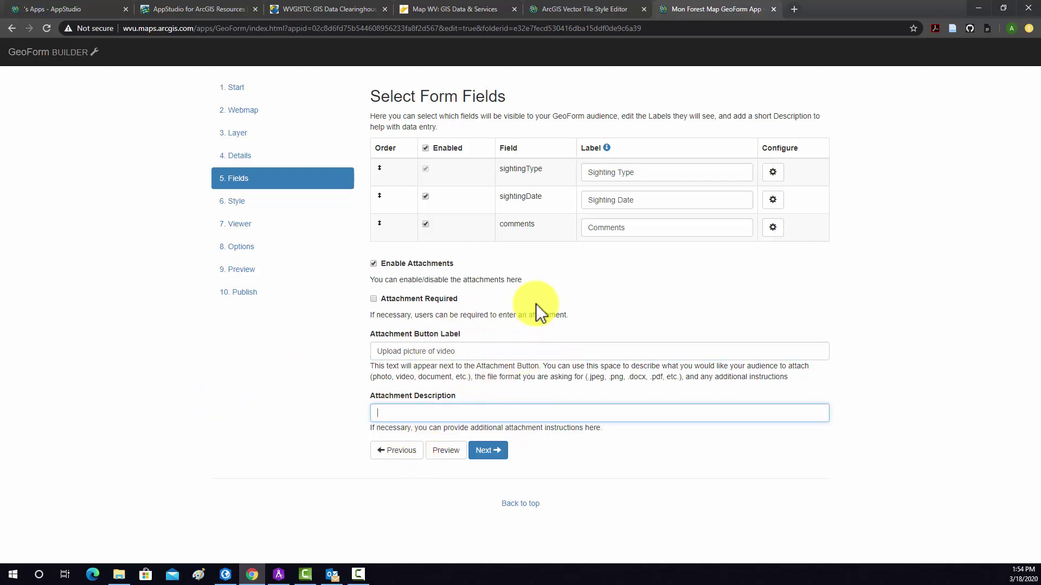
click(486, 456)
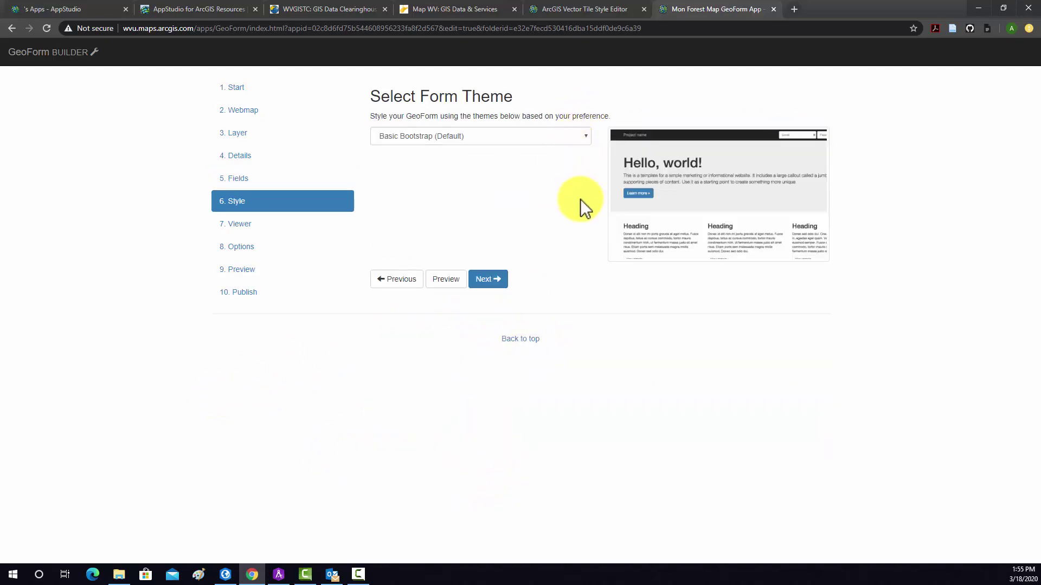
- Switch the form theme to Slate after briefly trying Darkly
click(585, 137)
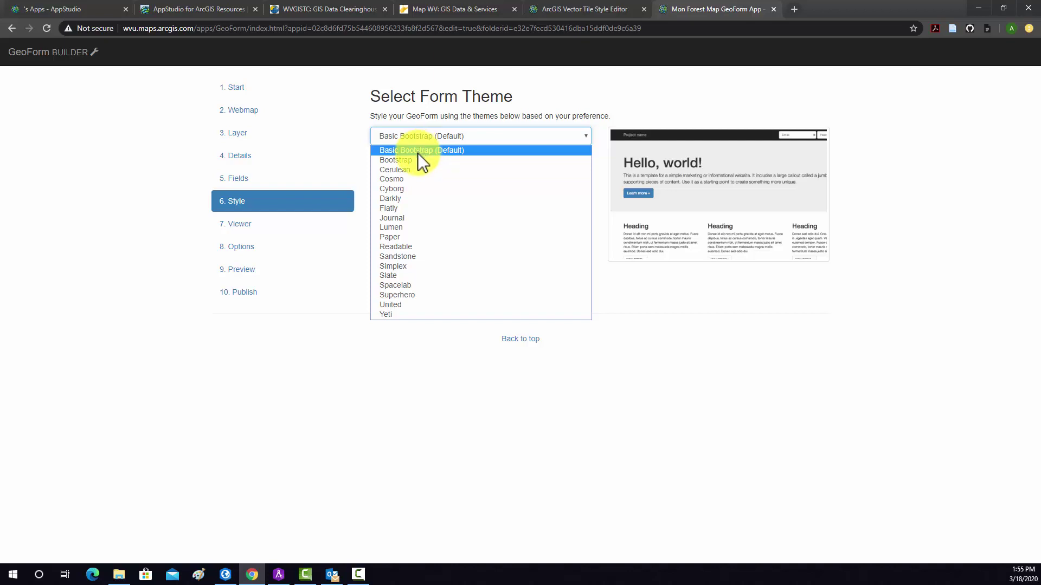
click(402, 199)
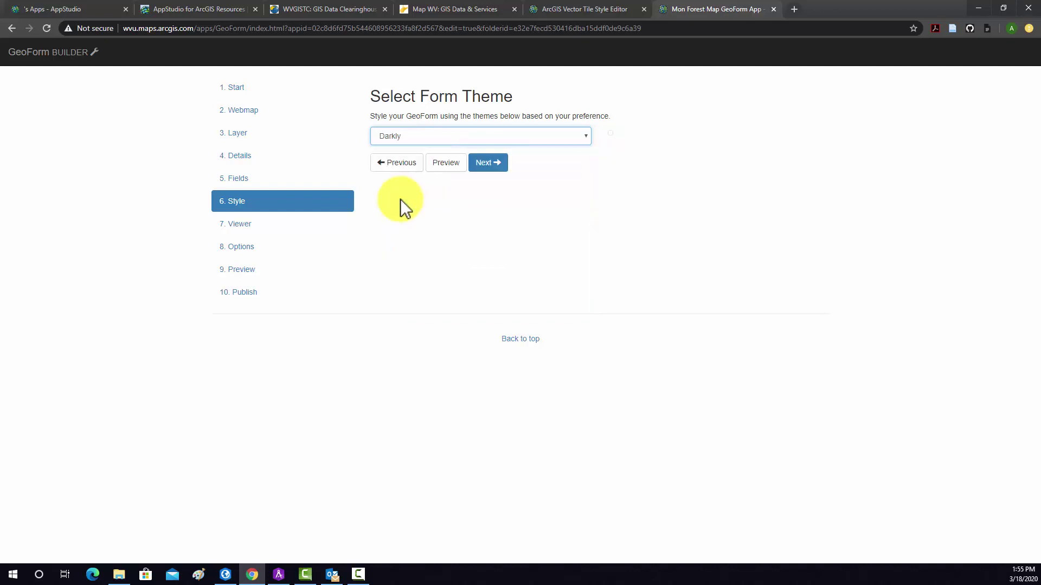
click(584, 136)
click(418, 278)
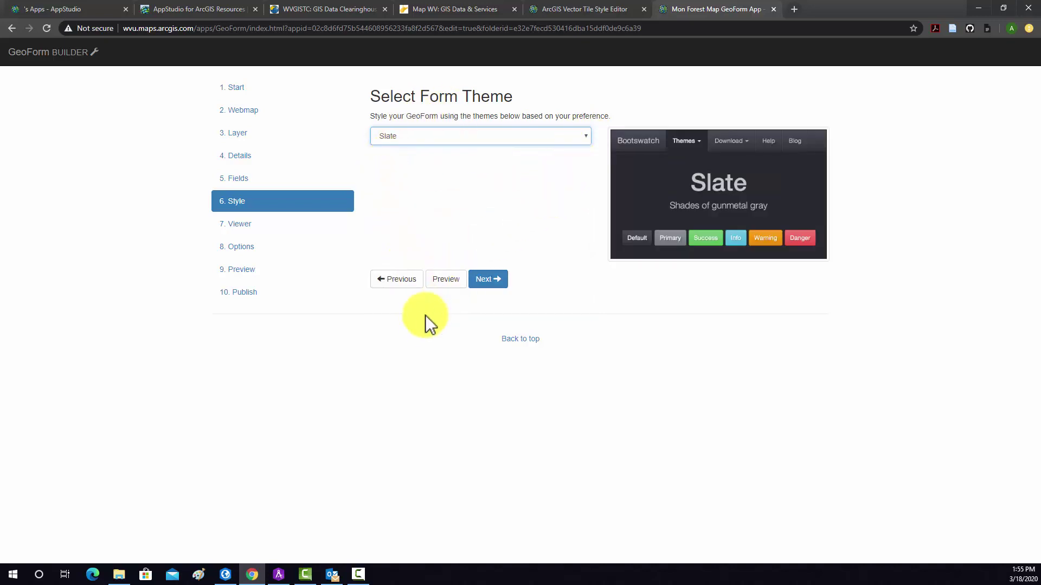
click(488, 279)
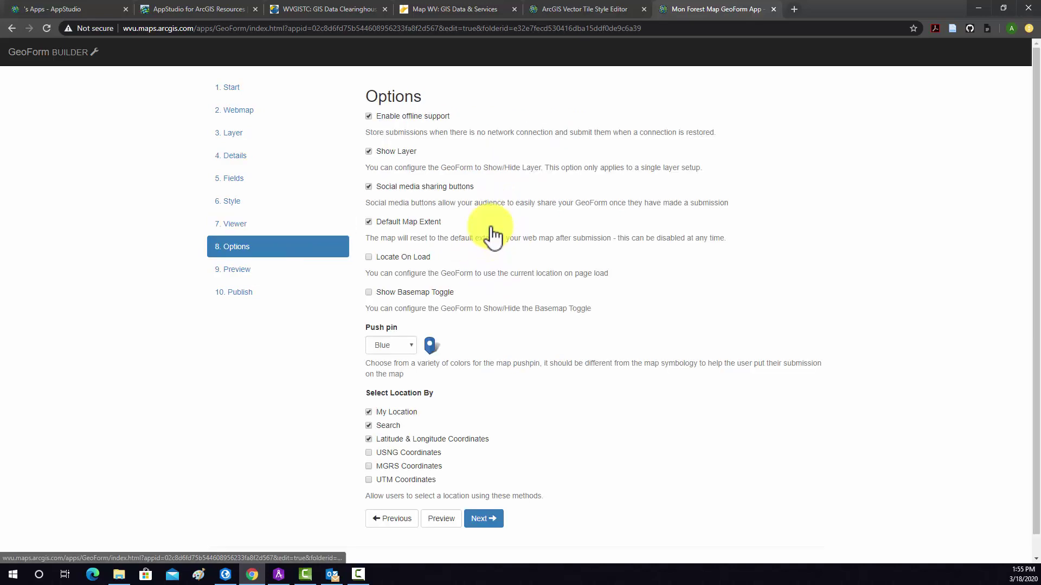
- Change the map push pin colour from blue to Green in Options
click(491, 234)
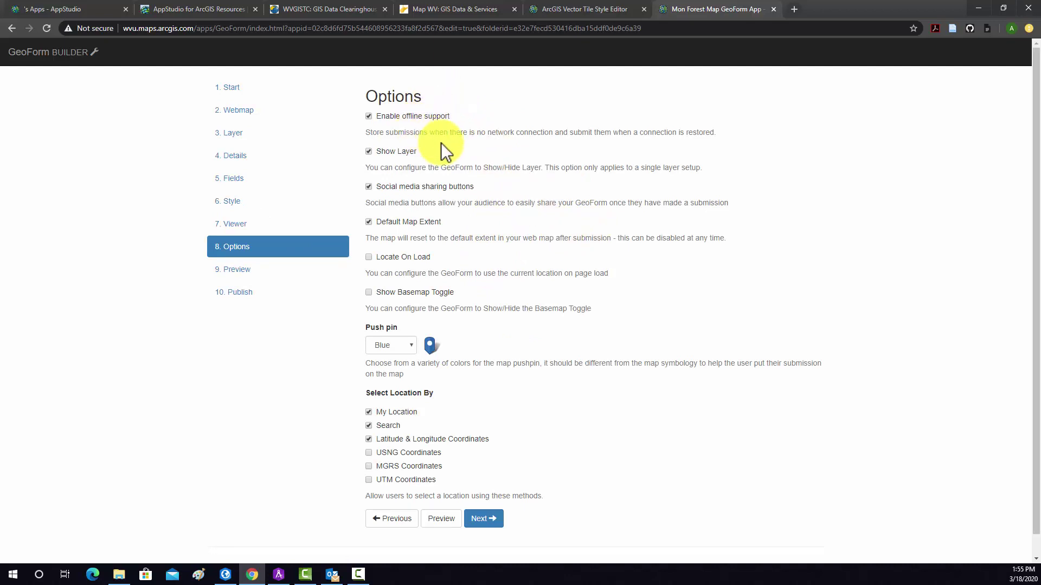
scroll(425, 267, down, 1)
click(410, 327)
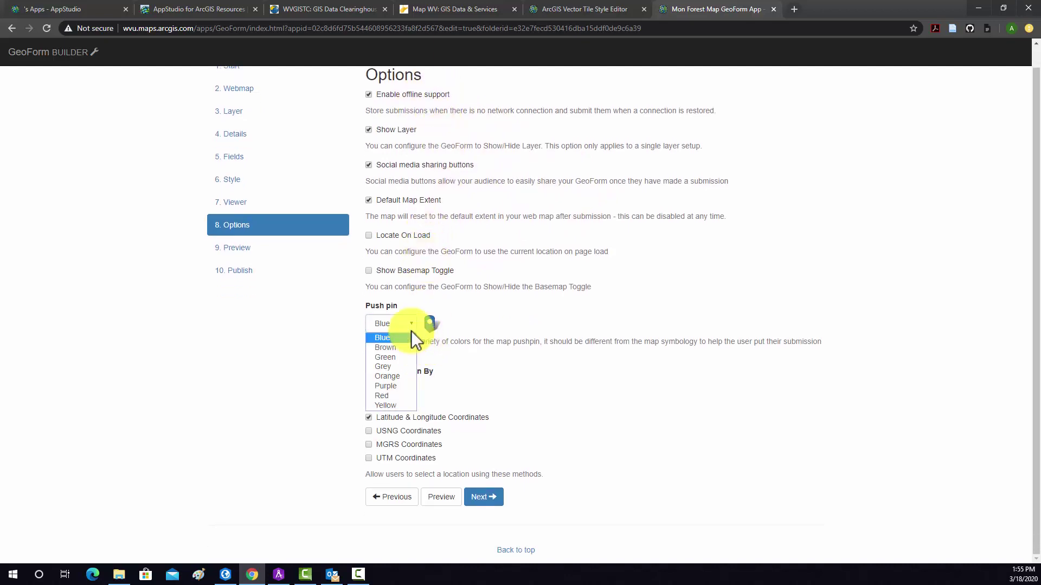
click(391, 357)
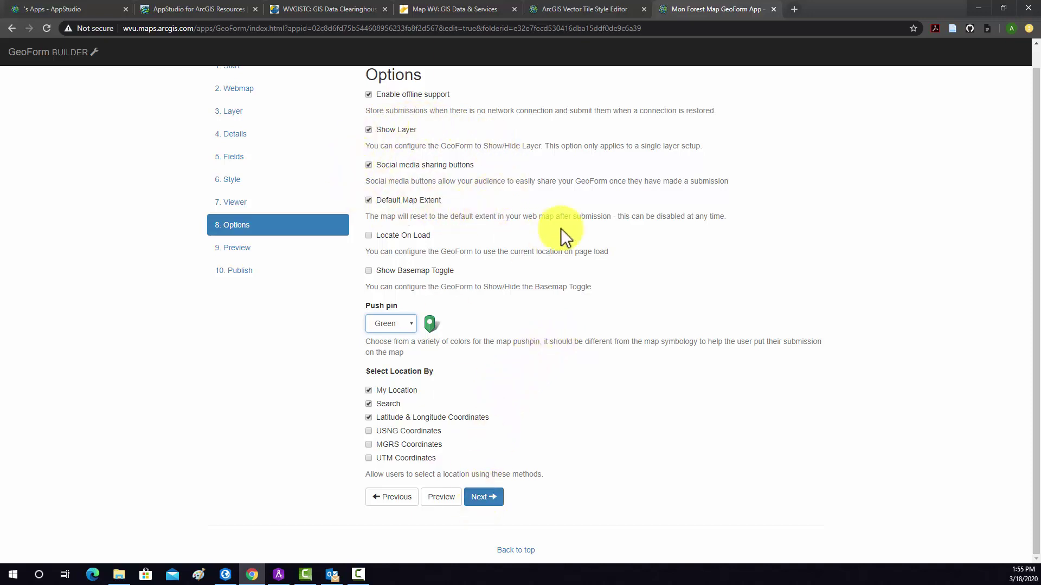
- Preview the finished Report Wildlife Sightings form, scrolling through its fields and location picker
click(482, 498)
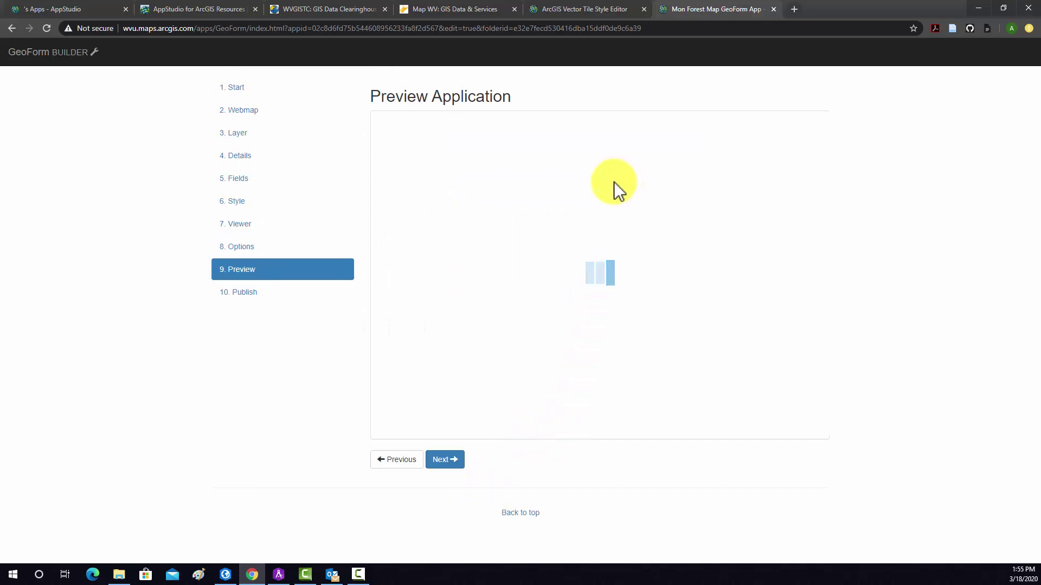
scroll(608, 239, down, 5)
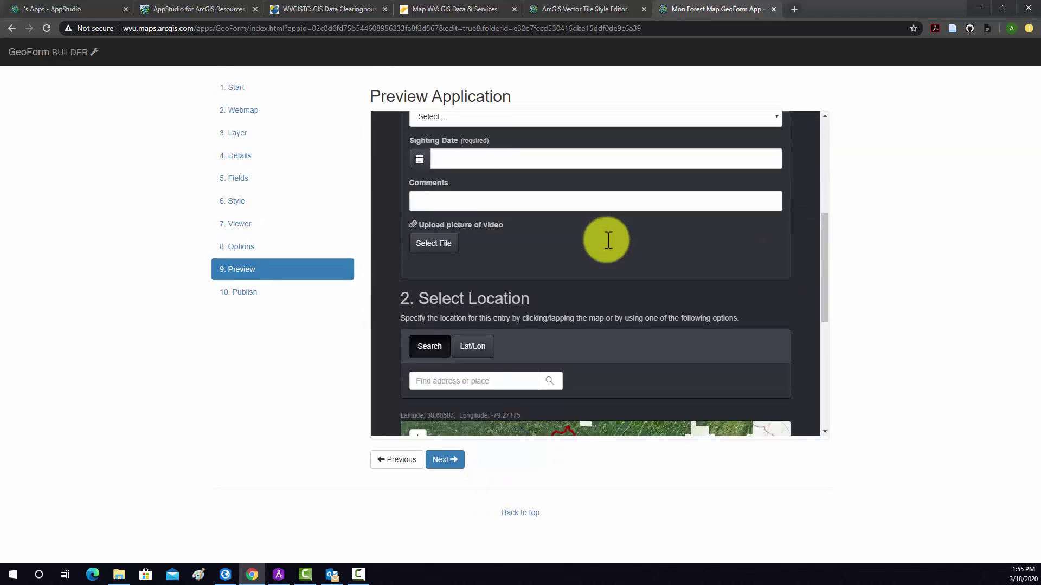
scroll(609, 239, down, 6)
scroll(609, 239, up, 11)
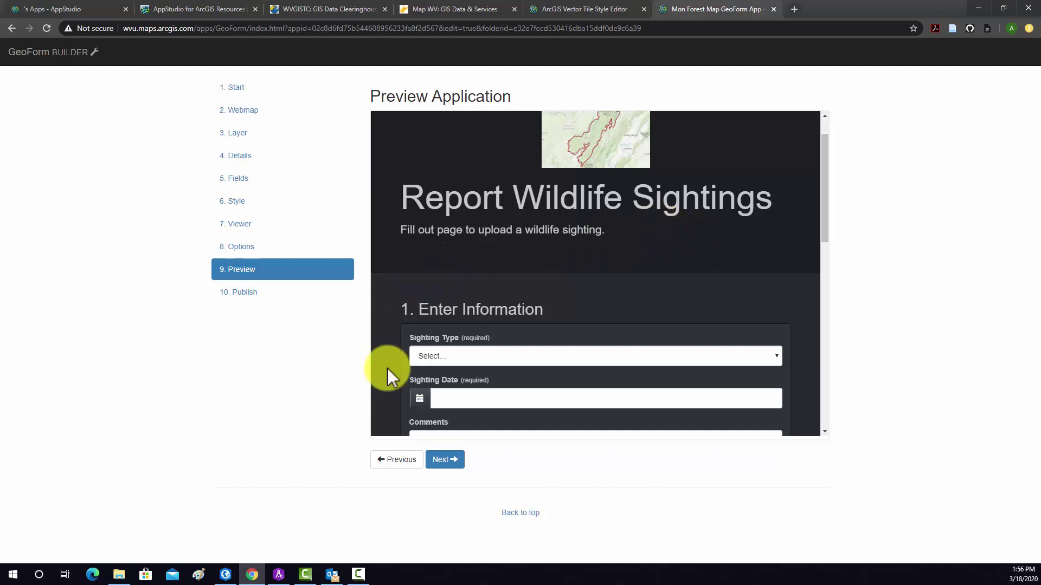
- On the Publish step, save the GeoForm and dismiss the Success dialog
click(444, 460)
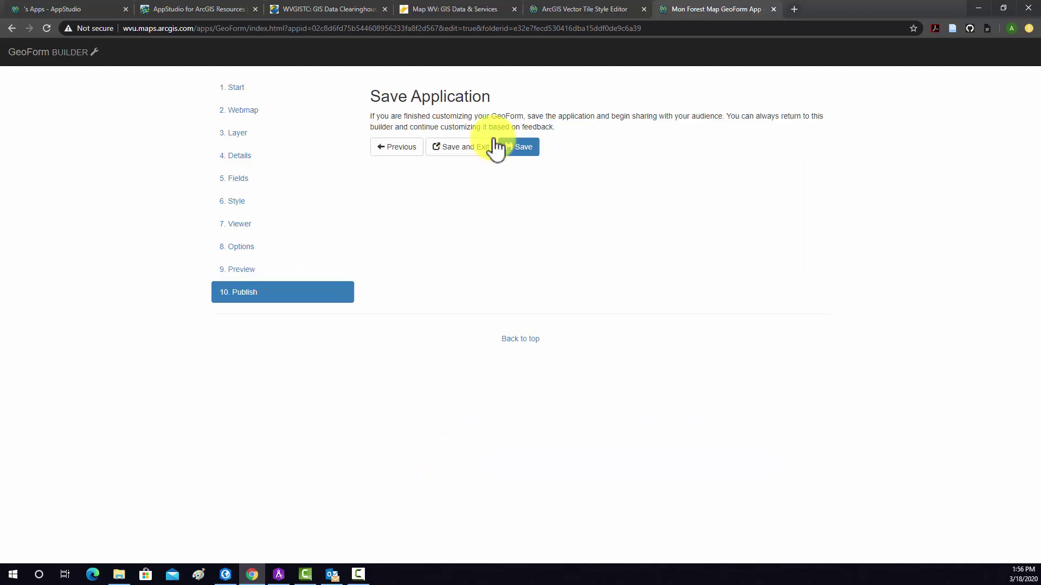
click(519, 149)
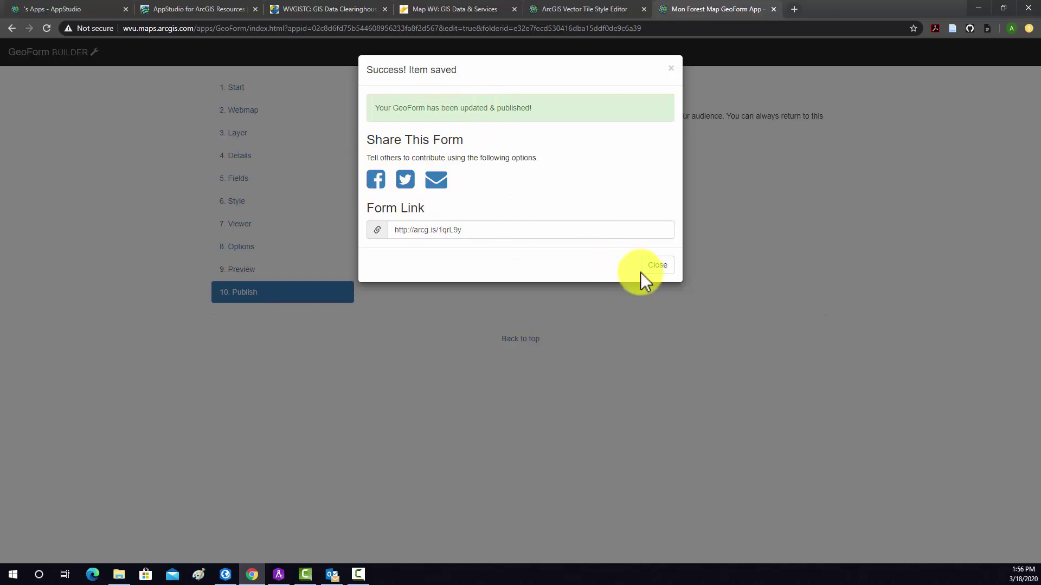
click(657, 266)
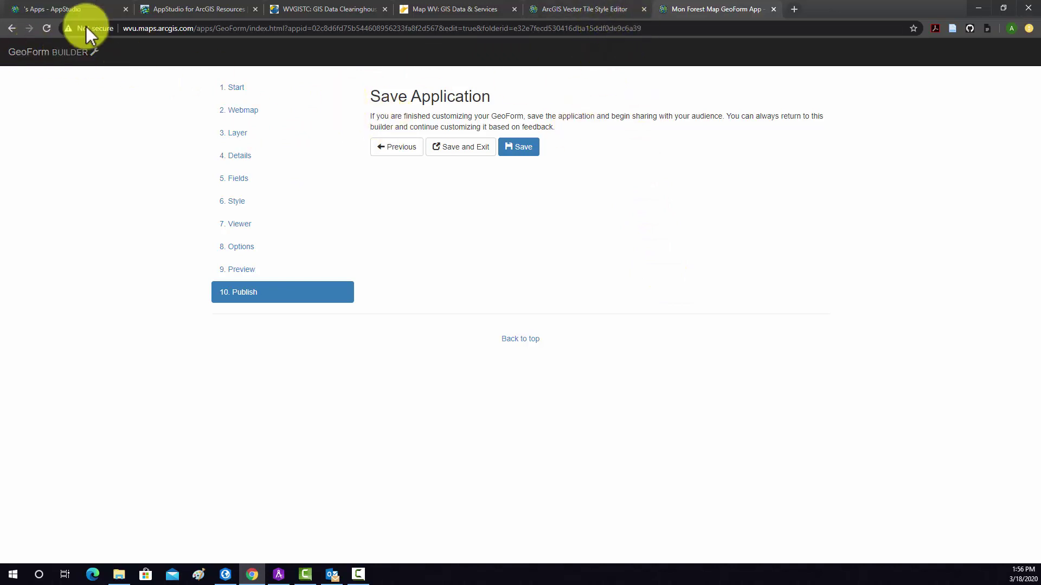
- Go from the Mon Forest Map page to the Report Wildlife Sightings item details in My Content
click(12, 28)
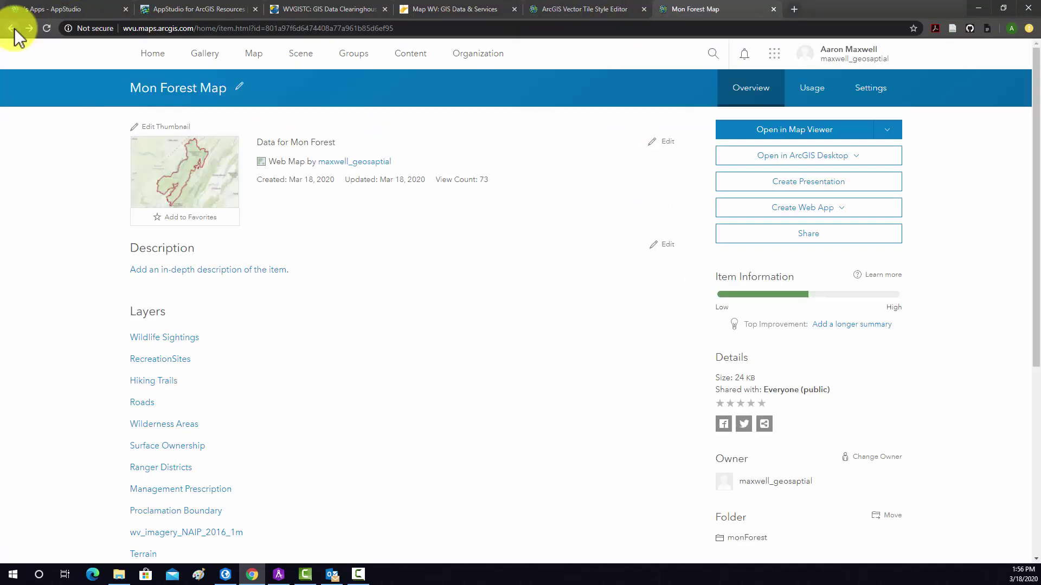
click(401, 53)
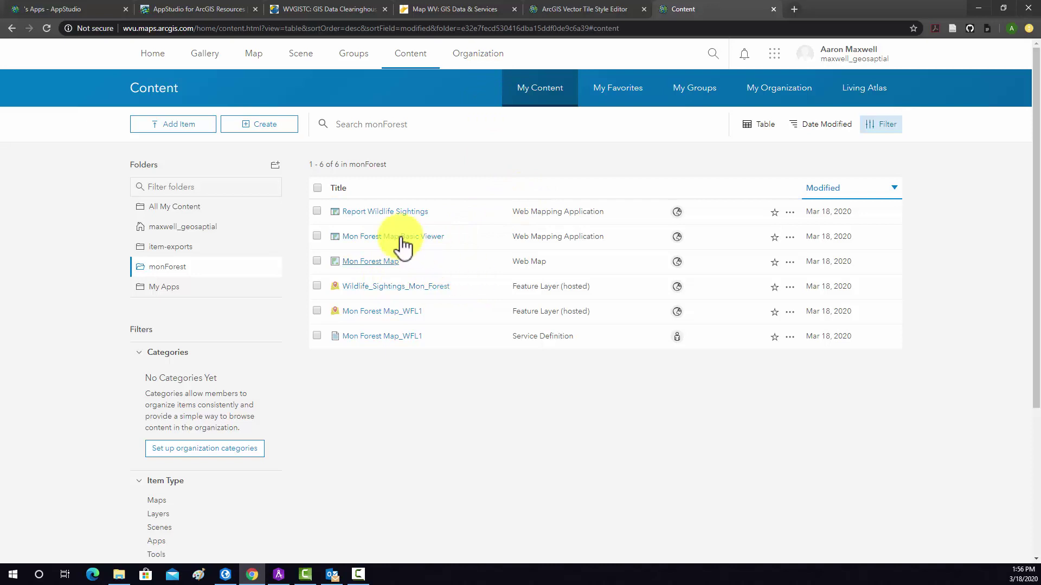
click(388, 212)
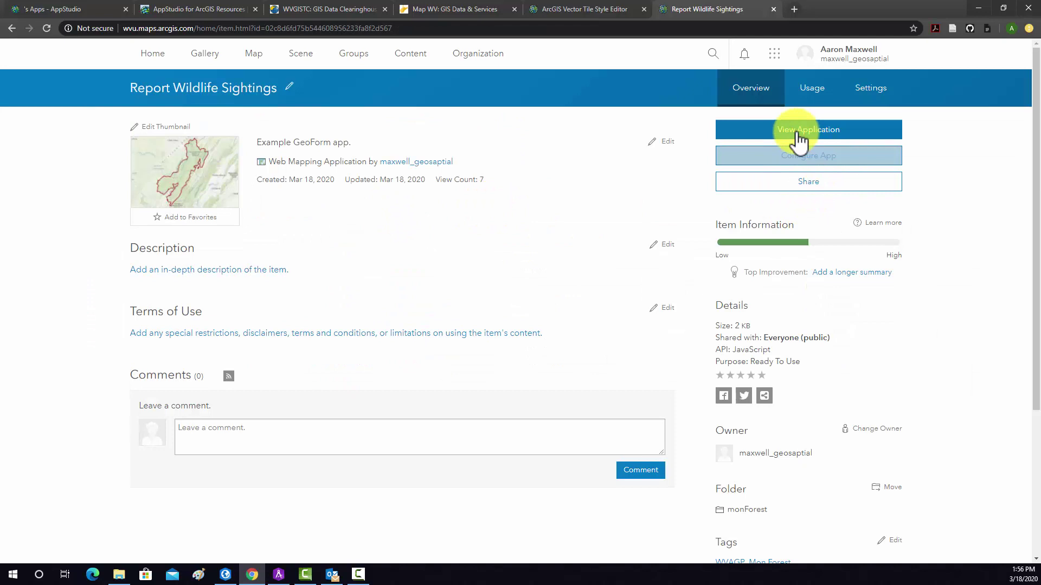
- Confirm the app is shared with Everyone, closing the Share dialog without changes
click(784, 160)
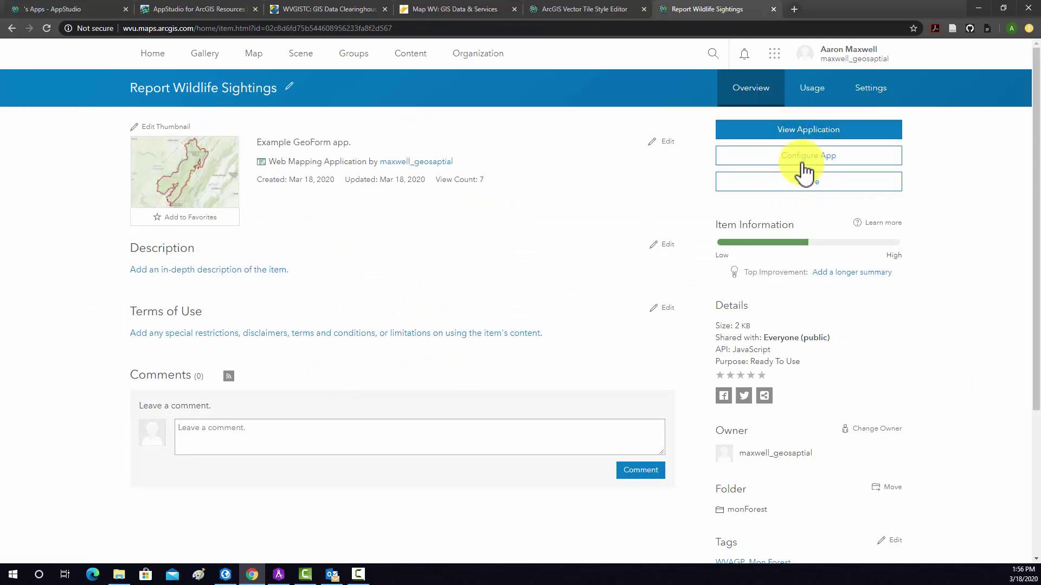
click(806, 183)
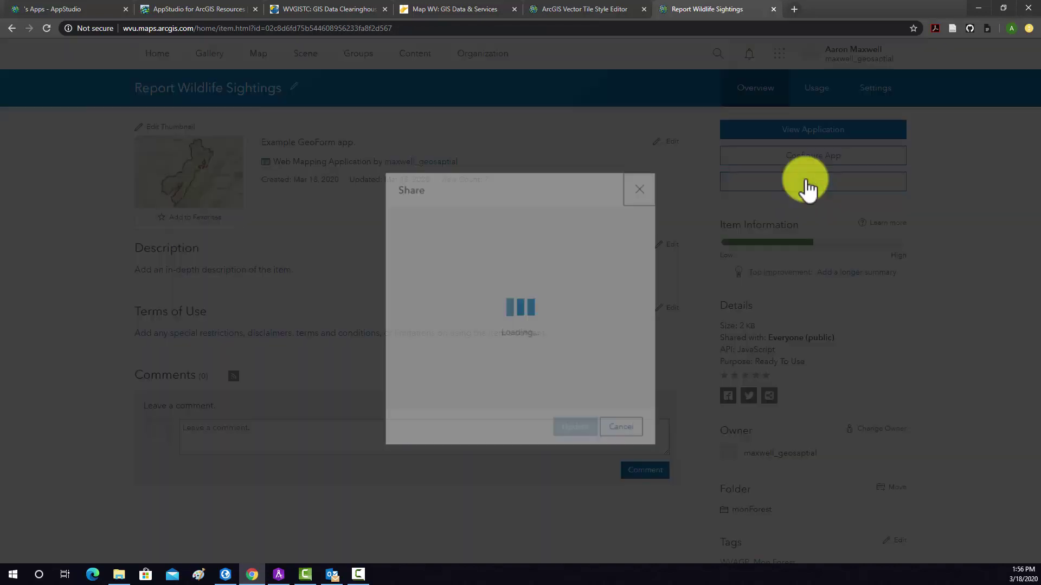
click(643, 165)
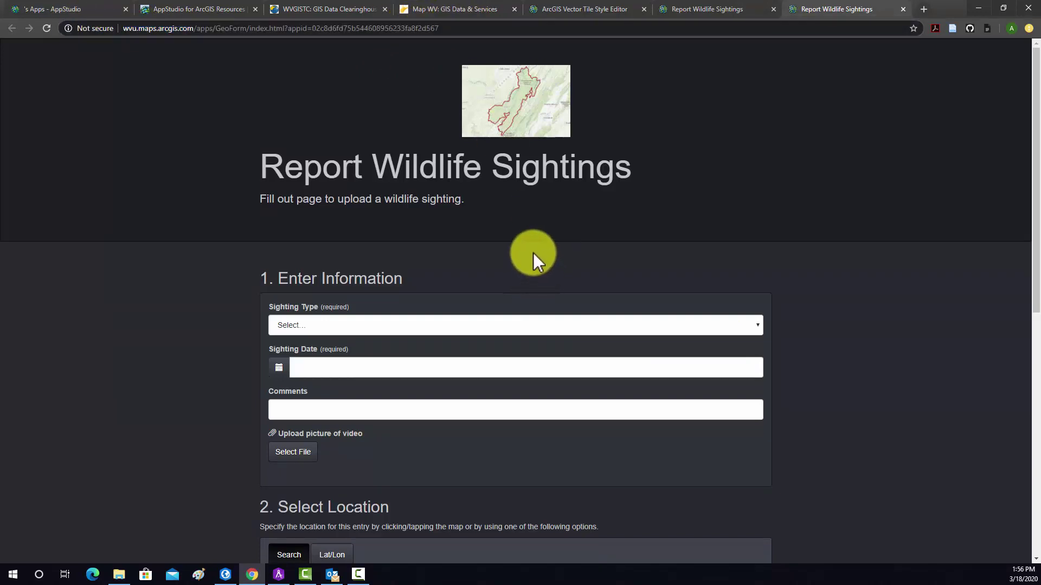
- Choose Birds as the sighting type and March 19 as the sighting date, then move to Comments
scroll(532, 253, down, 1)
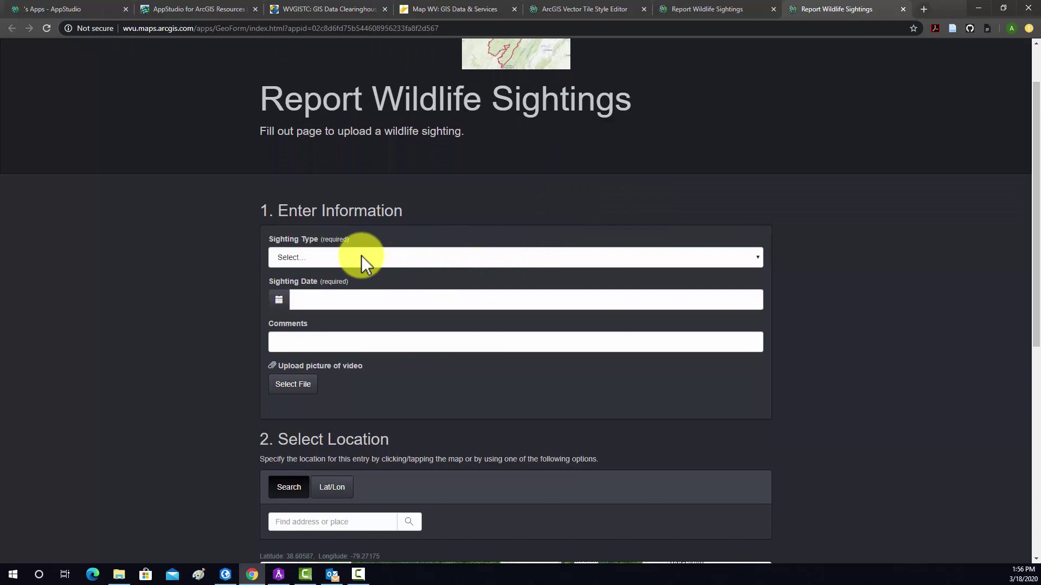
scroll(360, 260, down, 1)
click(755, 244)
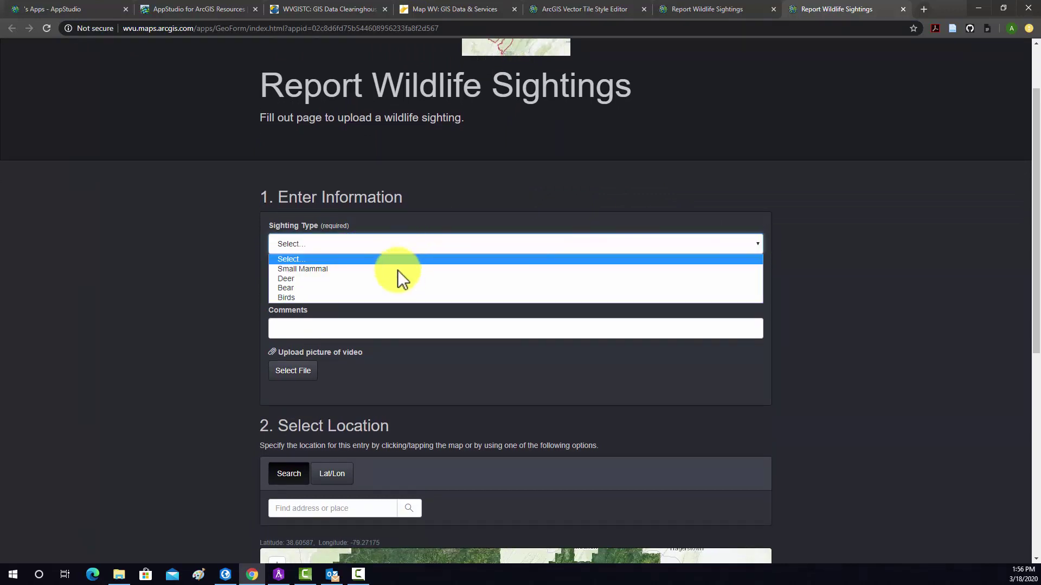
click(295, 297)
click(314, 293)
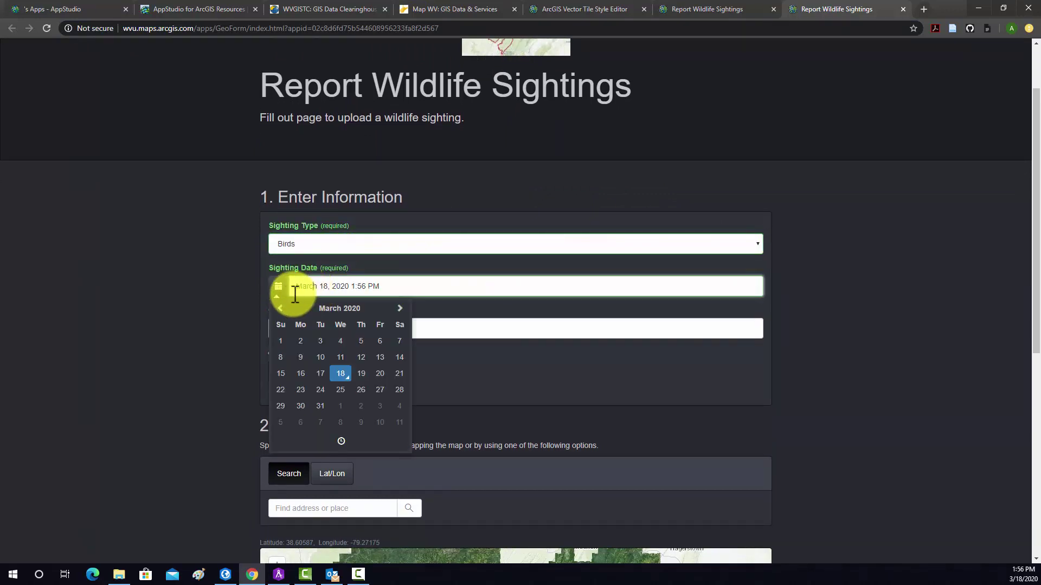
click(370, 374)
click(275, 329)
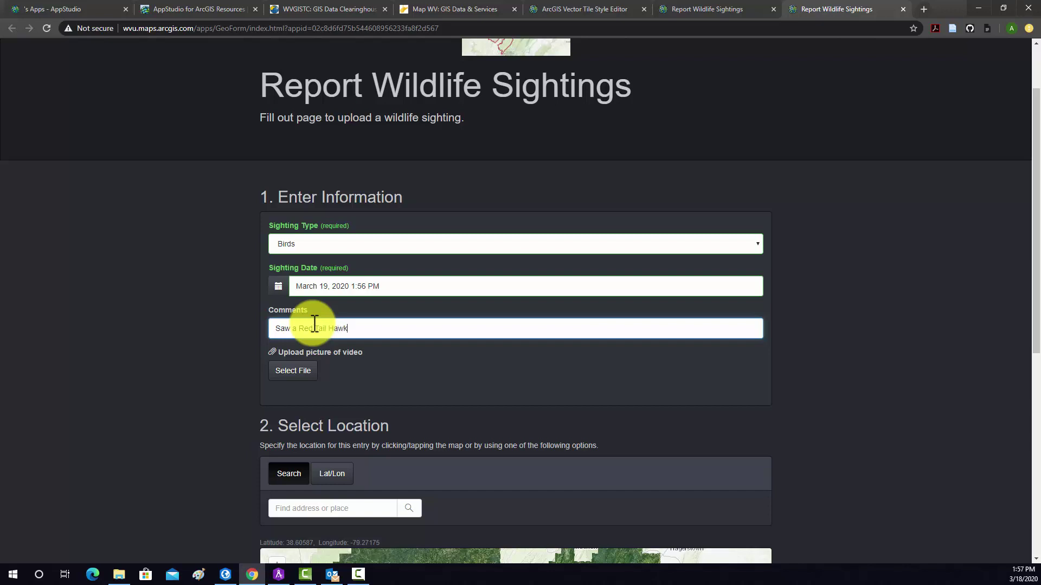
- Finish the comment, then try the Lat/Lon and Search location options
click(318, 359)
scroll(336, 358, down, 1)
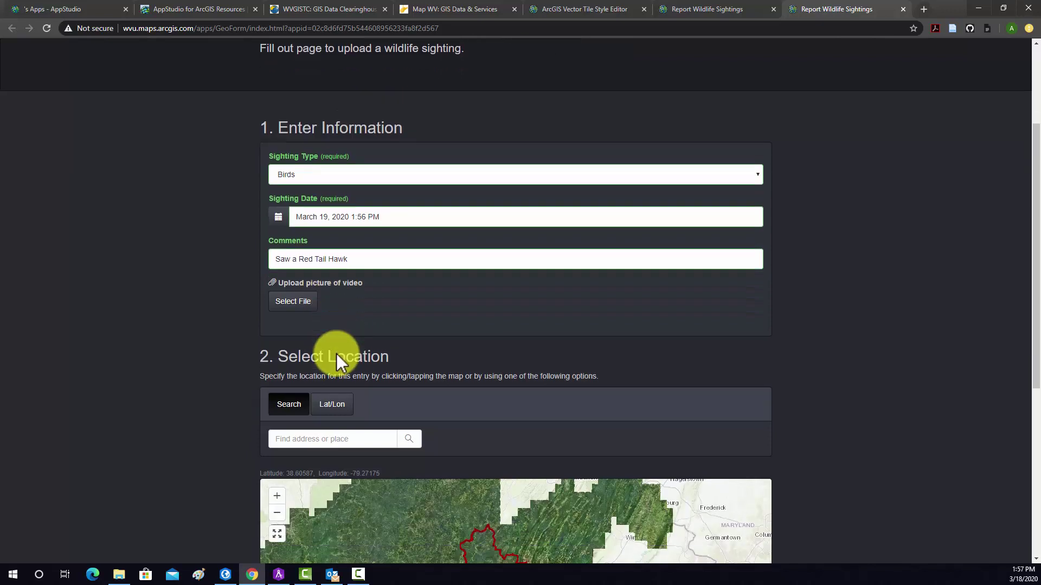
scroll(336, 358, down, 3)
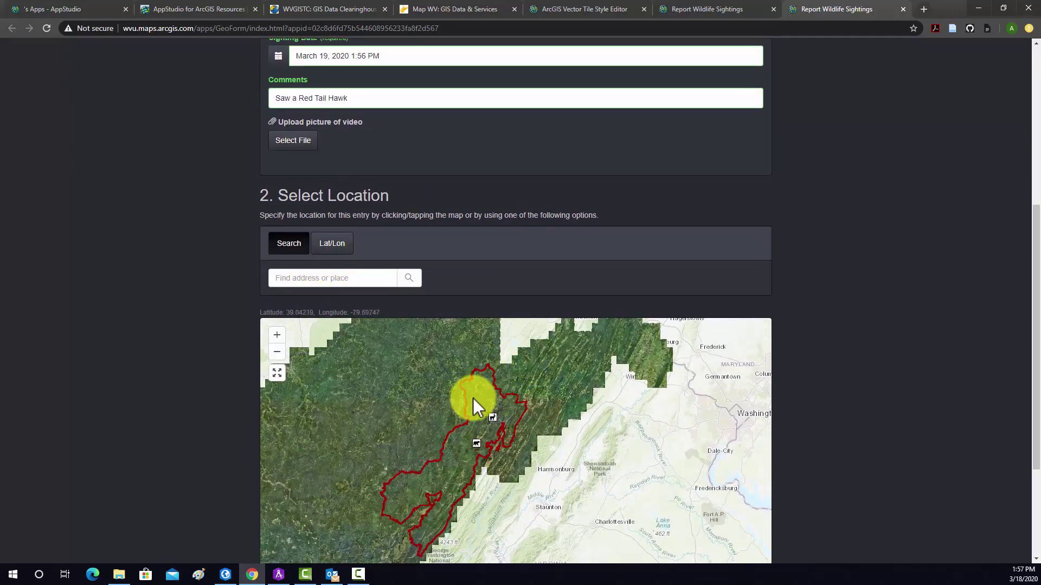
click(328, 247)
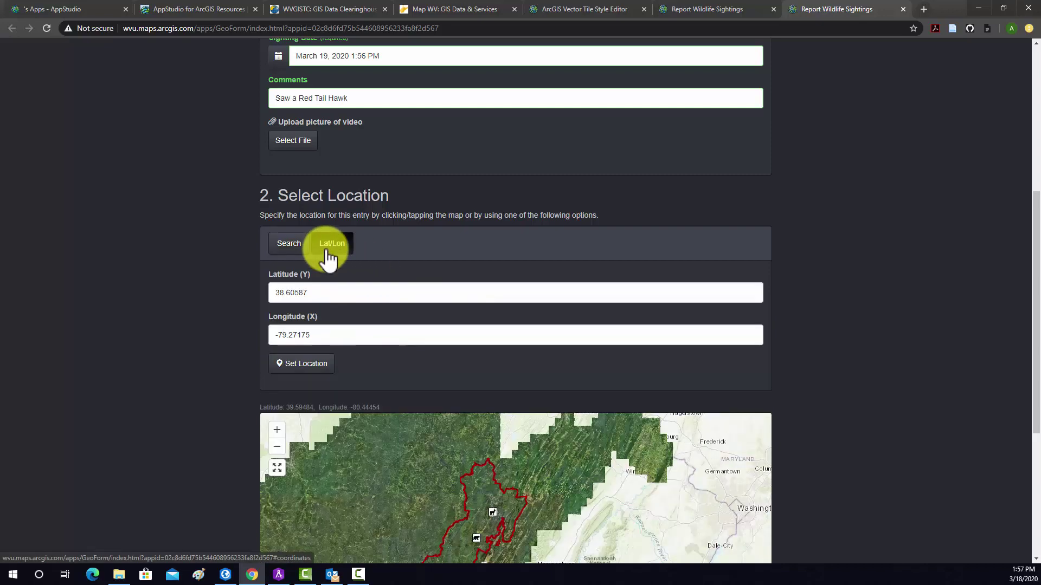
click(293, 247)
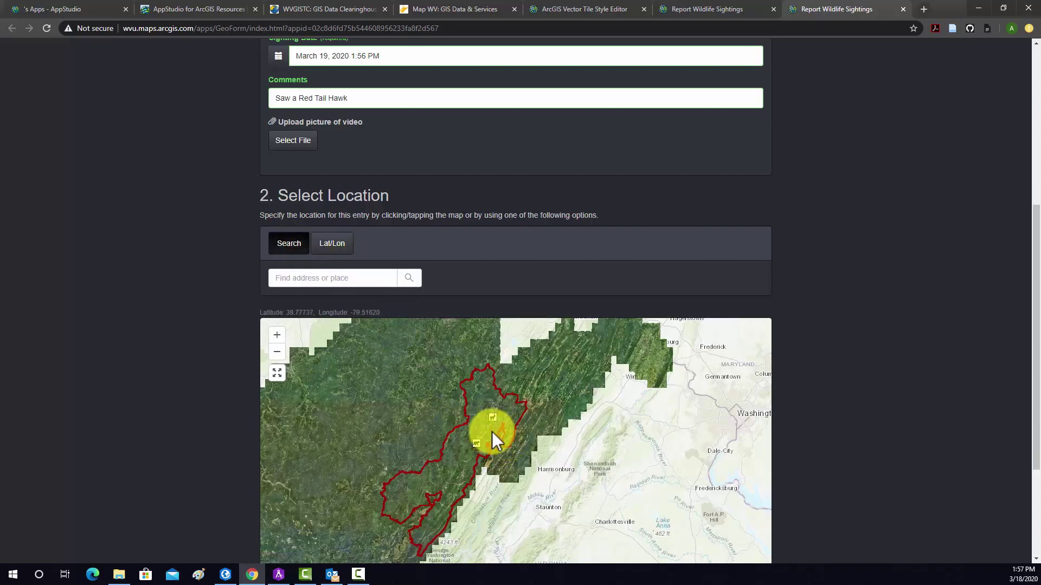
scroll(492, 431, up, 1)
scroll(491, 429, down, 2)
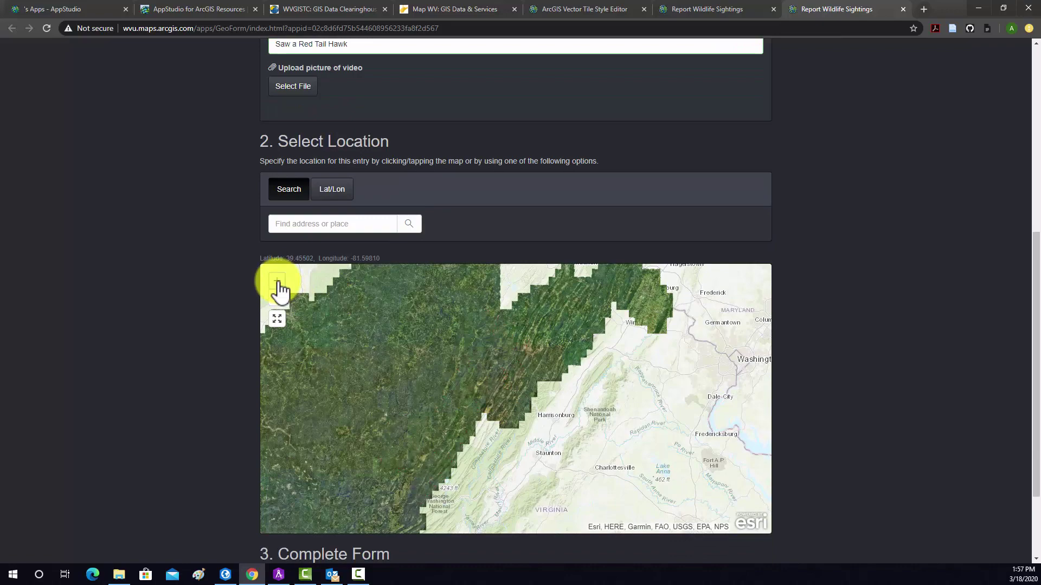
- Zoom into the forest map twice and drop the green pin at the sighting location
click(277, 281)
scroll(477, 437, up, 1)
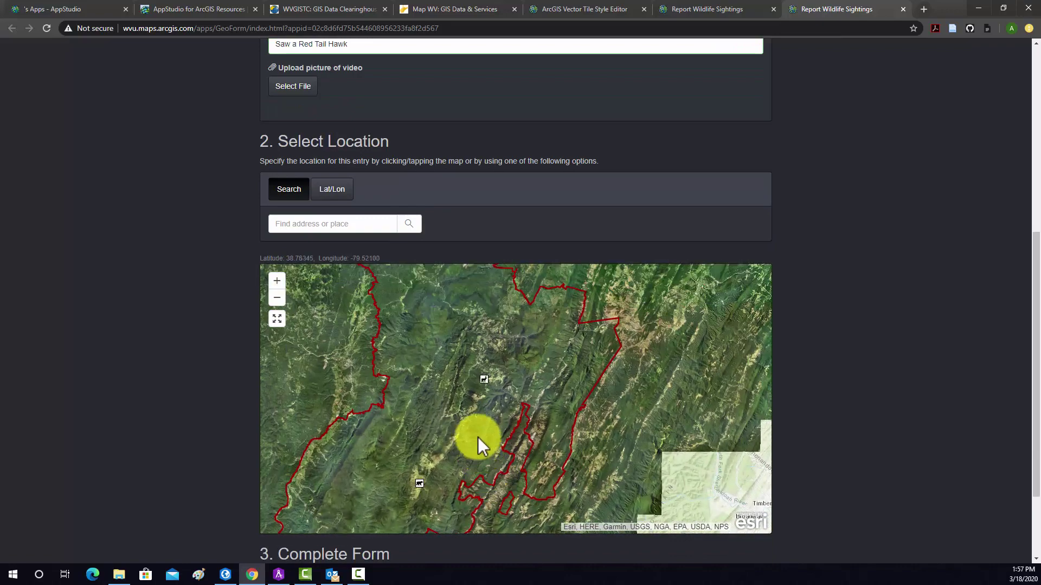
click(276, 282)
scroll(498, 356, up, 1)
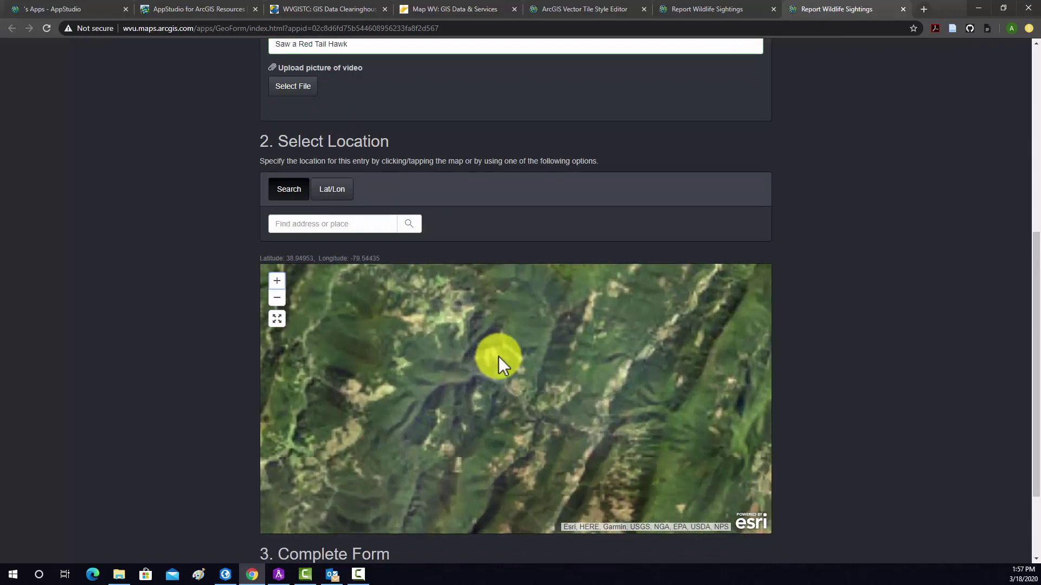
scroll(499, 356, down, 2)
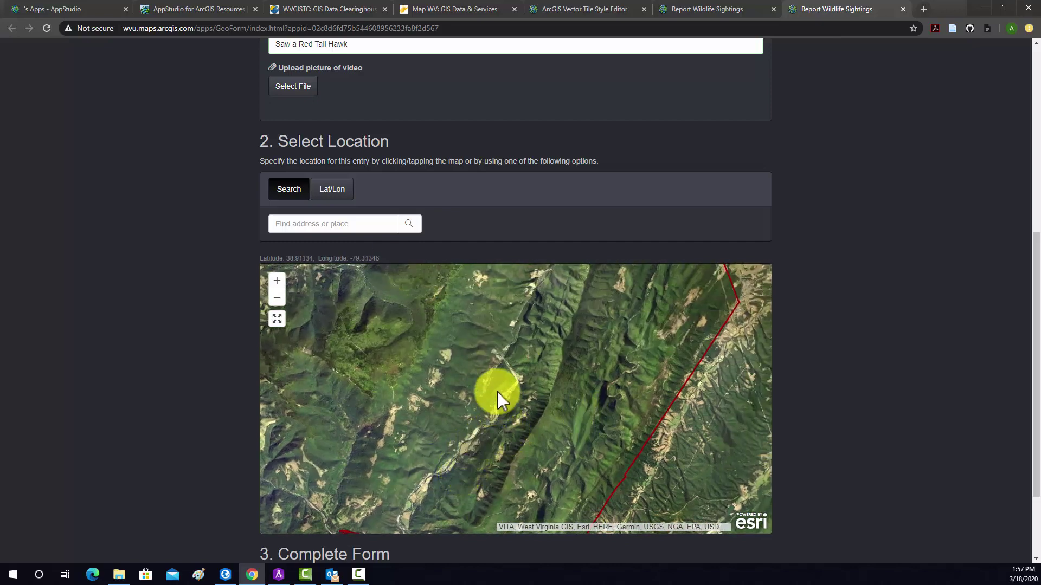
click(500, 392)
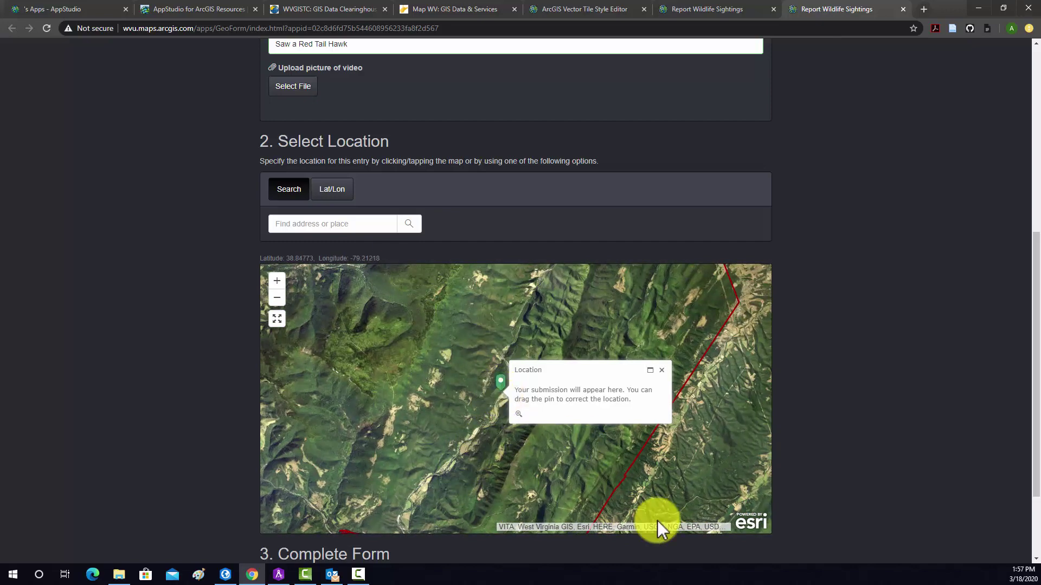
scroll(780, 436, down, 2)
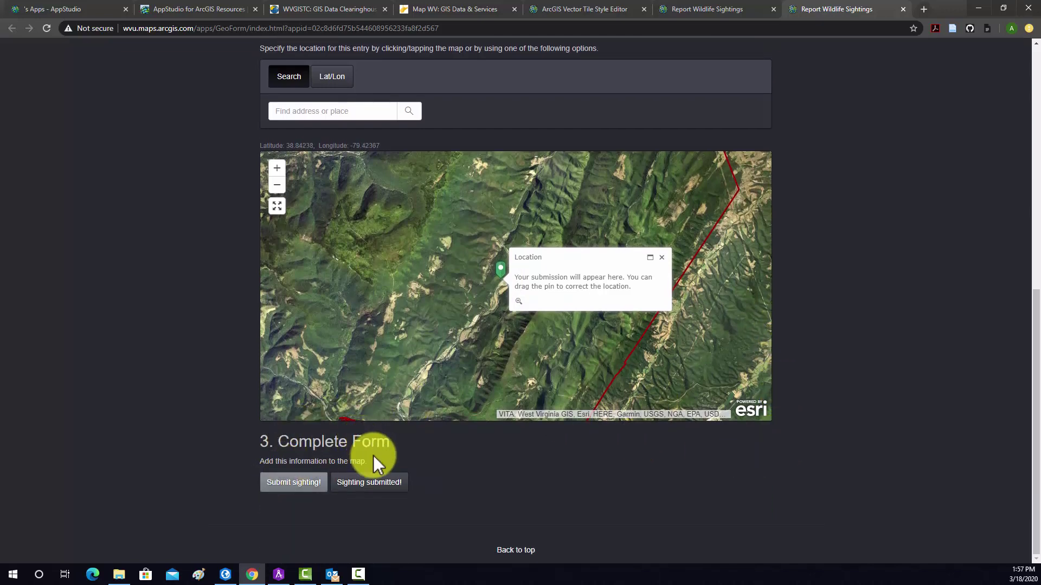
- Submit the bird sighting and view the reports on the Mon Forest Map, recentring the forest
click(292, 486)
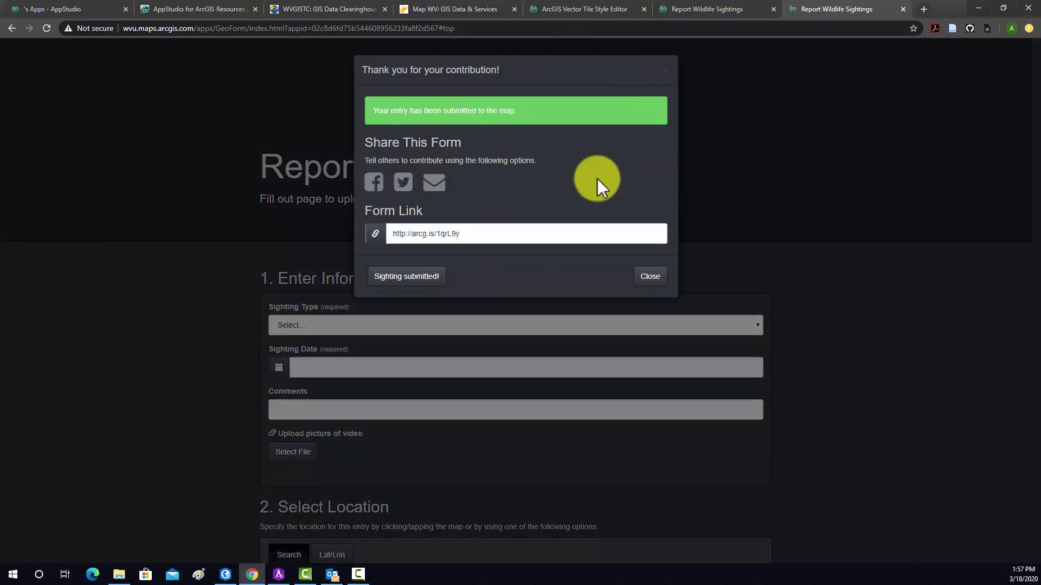
click(428, 289)
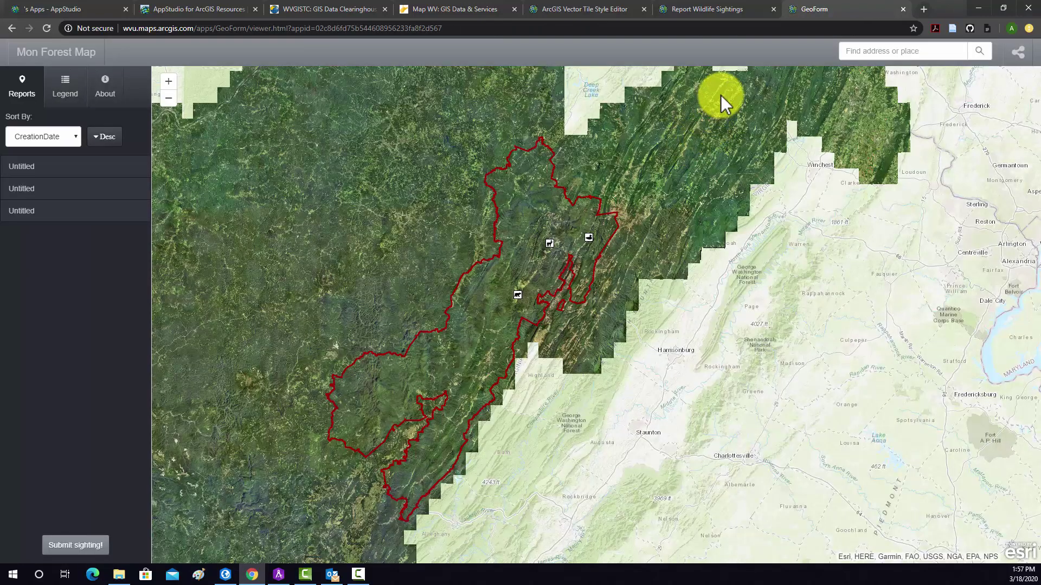
drag(416, 370, 480, 364)
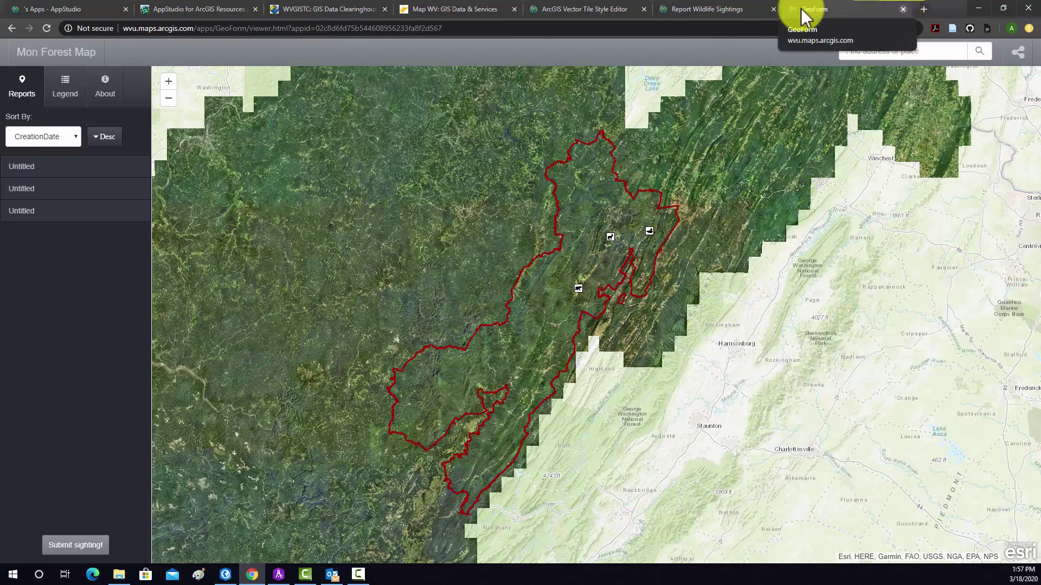
- Close the GeoForm viewer tab and return to the monForest content listing
click(721, 7)
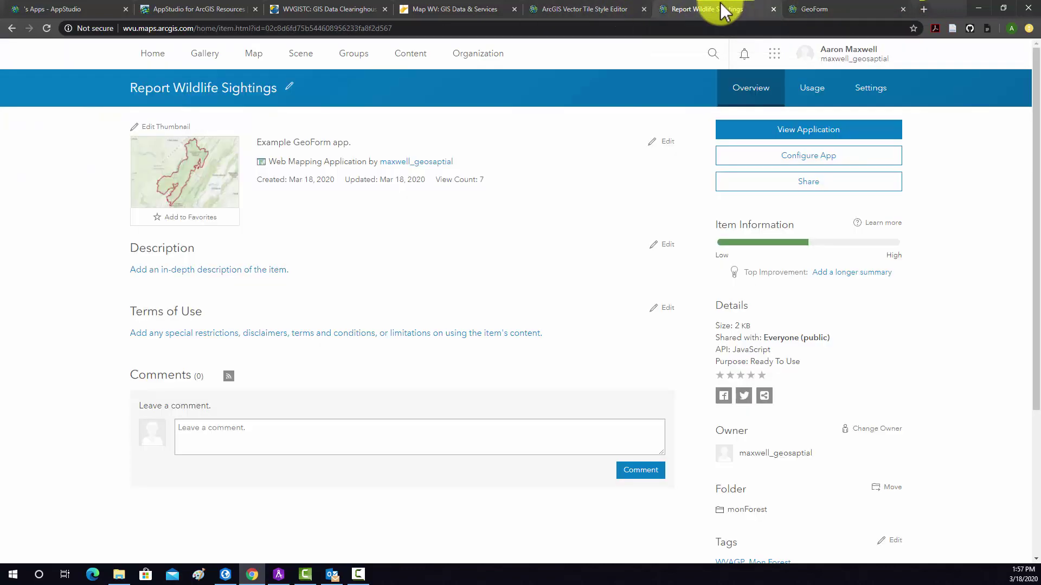
click(903, 10)
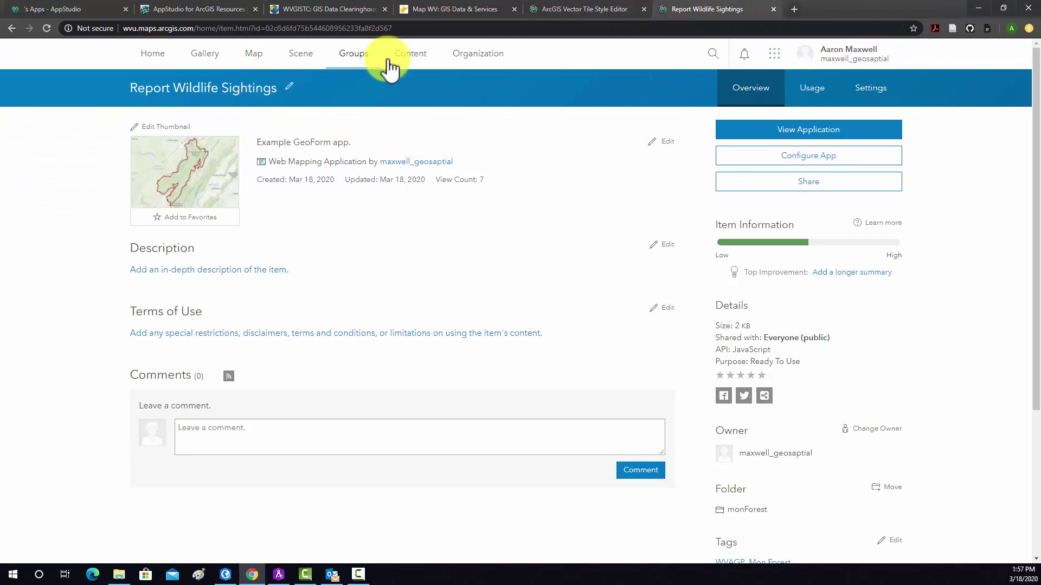
click(404, 55)
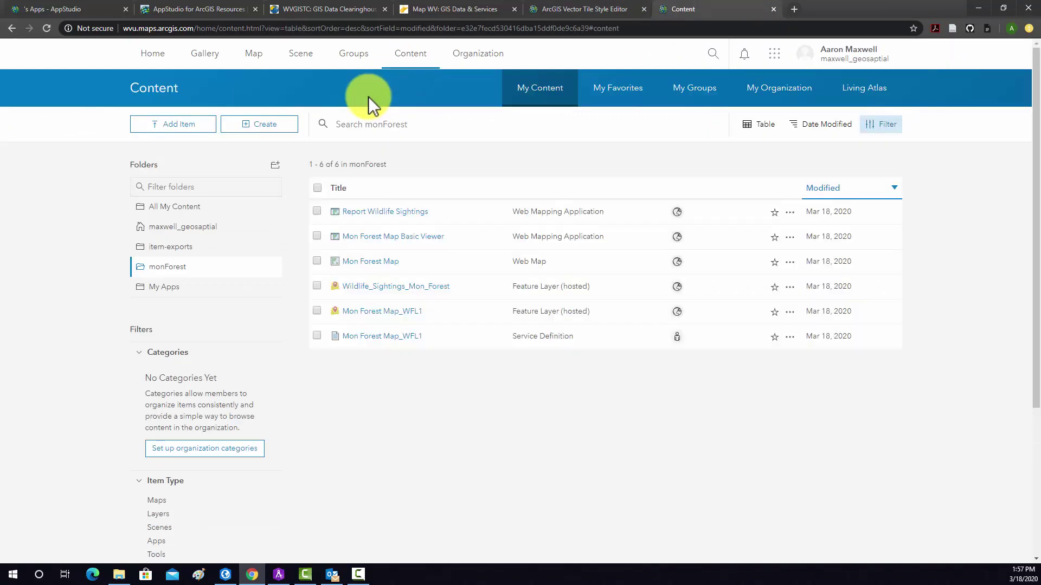